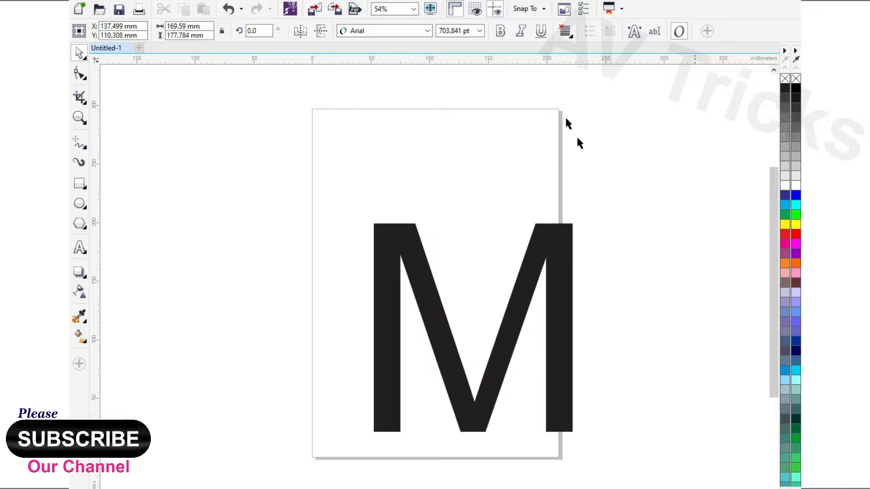
Make the letter M bold, move it fully onto the page and convert it to curves.
left_click(500, 30)
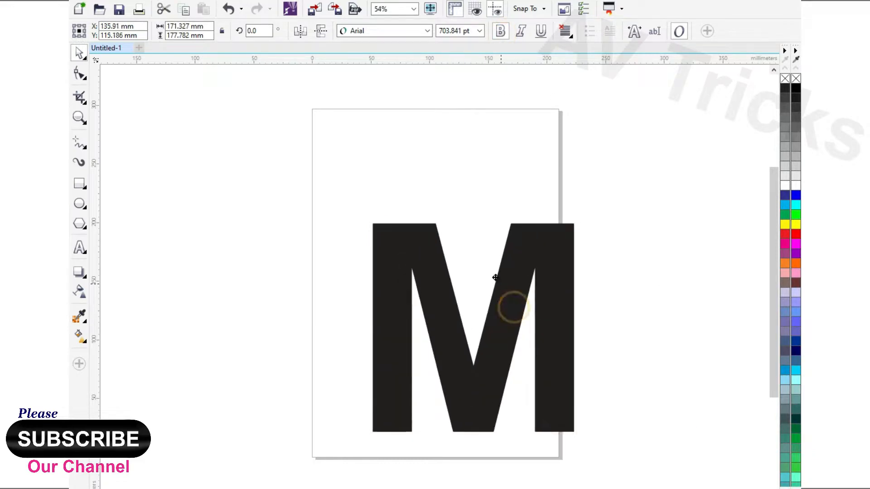
left_click_drag(508, 305, 481, 267)
key("ctrl+q")
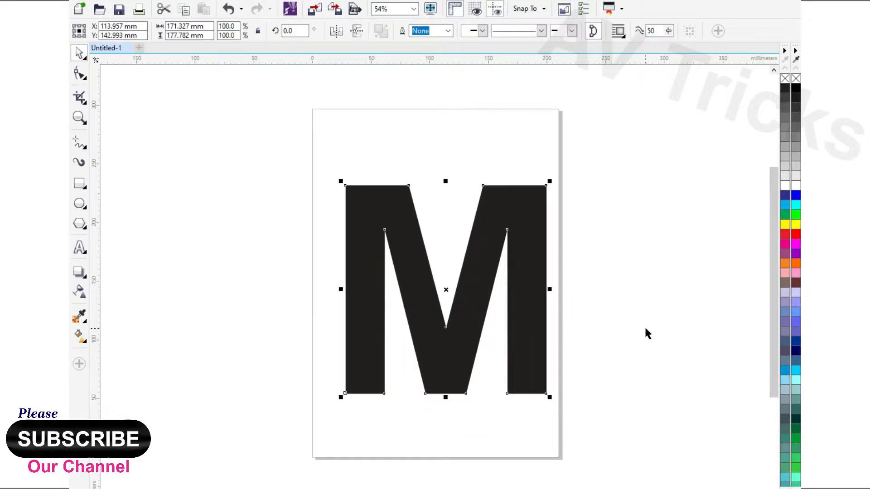
Fill the M dark blue, then place a duplicate slightly above and to its right and fill it light blue.
left_click(647, 330)
left_click(521, 214)
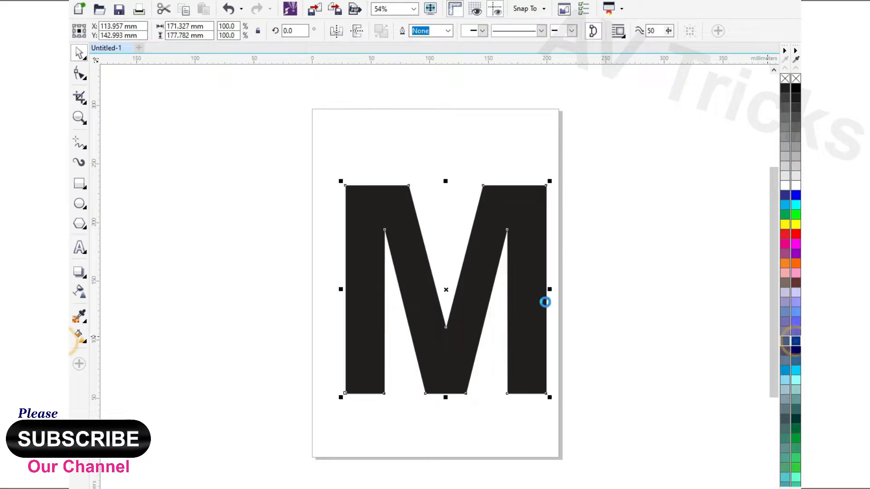
left_click_drag(449, 333, 461, 320)
right_click(461, 320)
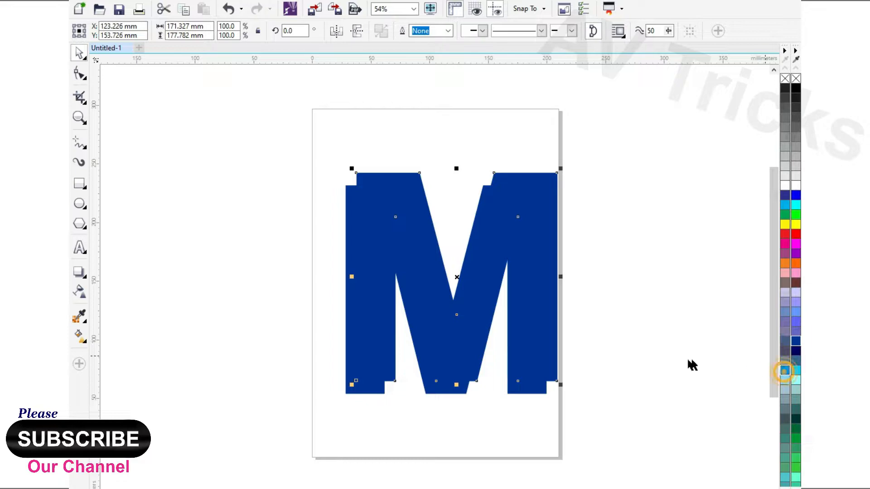
left_click(674, 355)
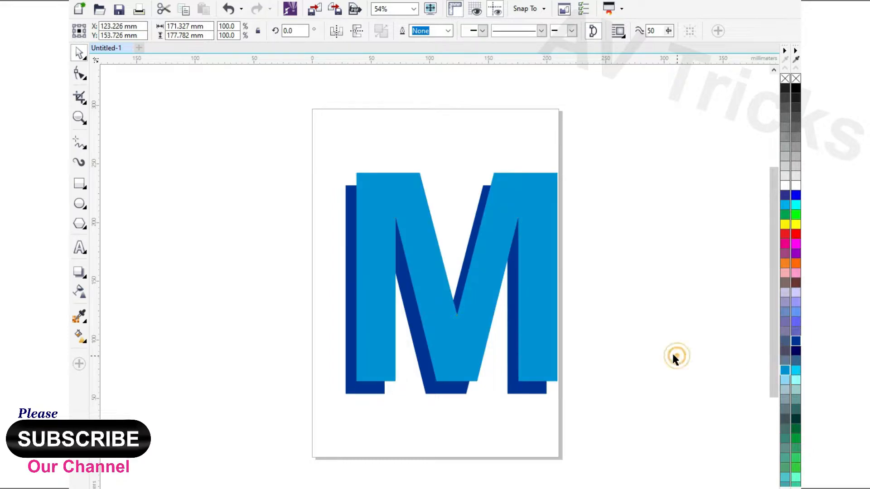
Start a Pen outline inside the left leg, through the front and back top-left corners, down to the back M's bottom-left corner.
left_click(83, 144)
left_click(118, 193)
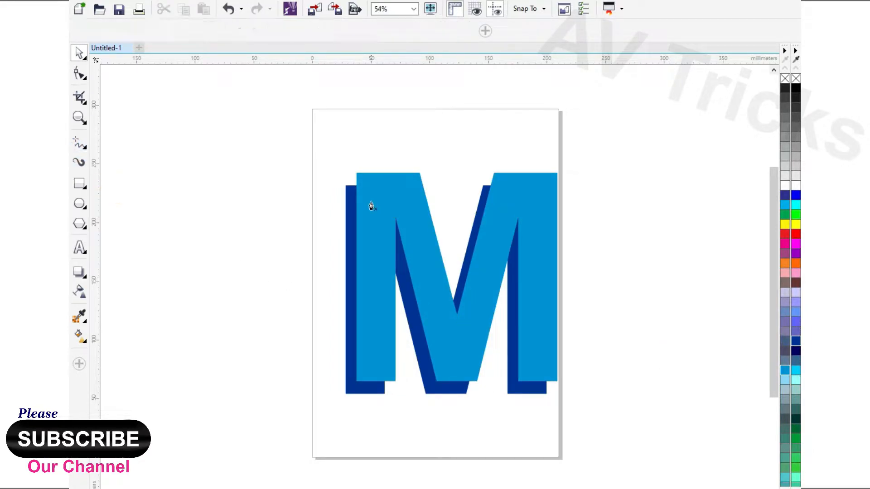
left_click(369, 200)
scroll(355, 175, "up", 8)
left_click(394, 143)
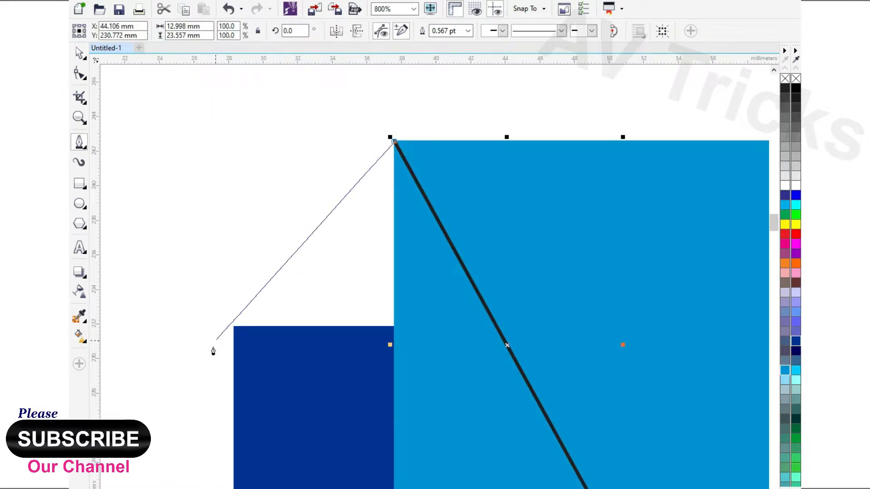
left_click(234, 329)
scroll(281, 199, "down", 6)
scroll(288, 414, "up", 6)
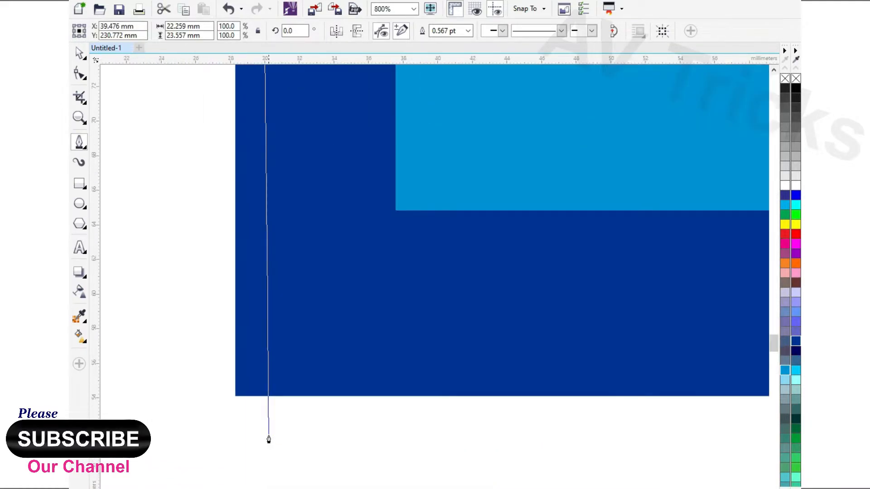
left_click(236, 400)
Continue the left leg outline through the back and front bottom-right corners and close it inside the light blue face.
scroll(236, 394, "down", 5)
scroll(485, 412, "up", 5)
left_click(496, 404)
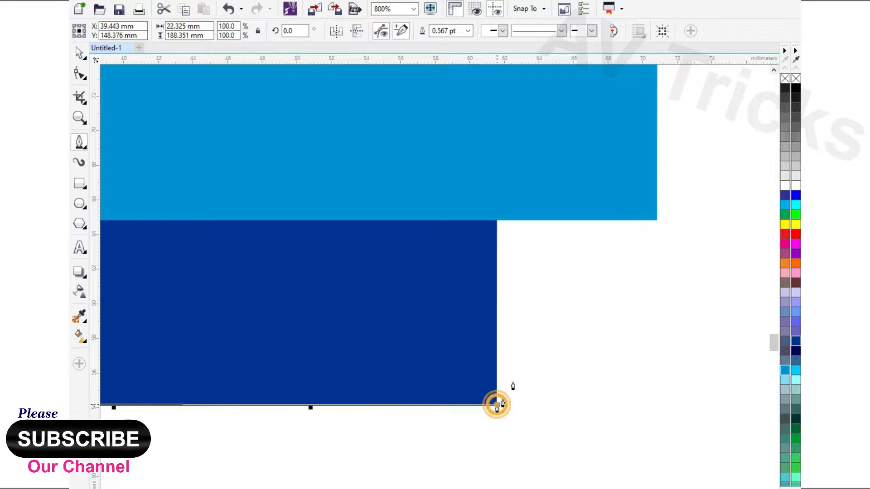
scroll(656, 219, "down", 6)
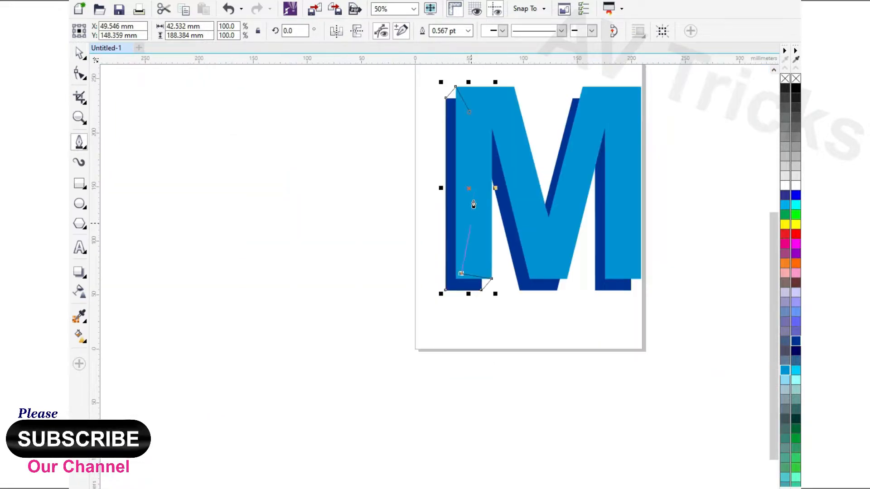
scroll(471, 194, "up", 4)
left_click(456, 108)
Start a Pen outline on the M's middle point, through the front bottom-right corner and both bottom corners of the back letter.
scroll(451, 117, "down", 6)
scroll(462, 250, "up", 10)
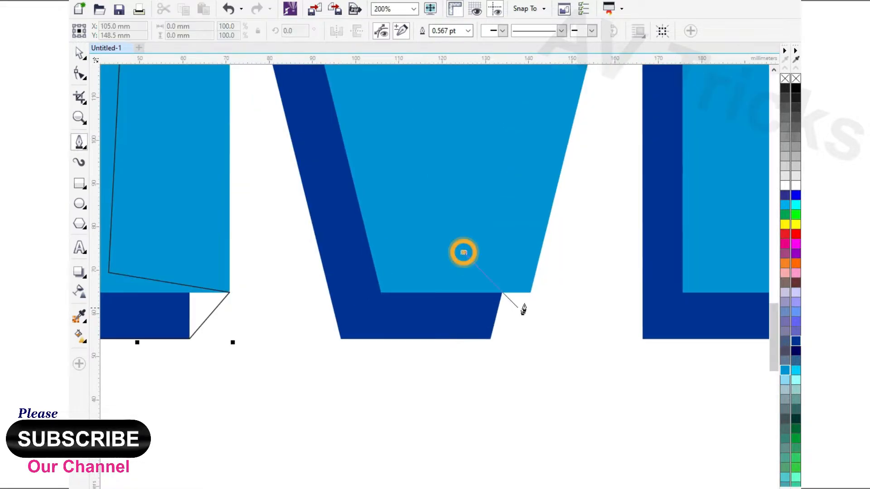
left_click(556, 255)
scroll(557, 255, "down", 2)
scroll(479, 347, "up", 2)
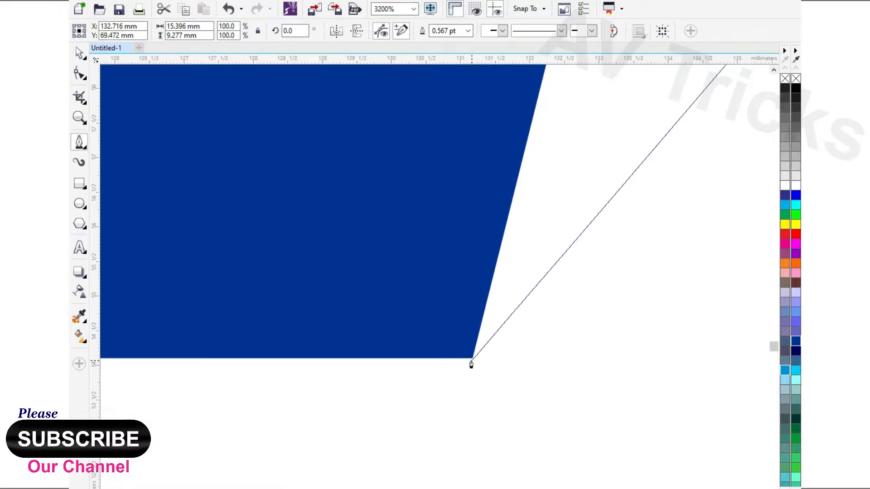
left_click(472, 357)
scroll(472, 358, "down", 2)
scroll(566, 366, "down", 2)
scroll(232, 374, "up", 4)
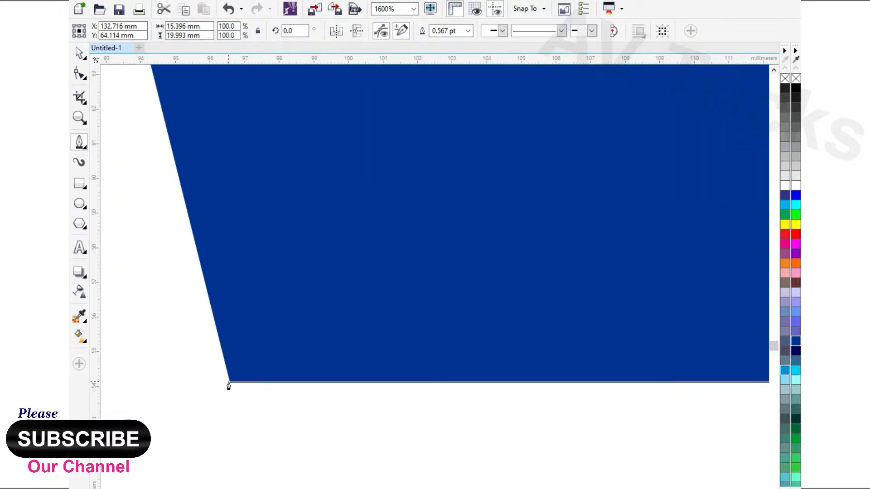
left_click(229, 382)
Continue the middle outline up the back diagonal edge, around the left inner notch and down the light blue face to close it.
scroll(530, 394, "down", 3)
scroll(532, 397, "down", 3)
scroll(436, 243, "up", 4)
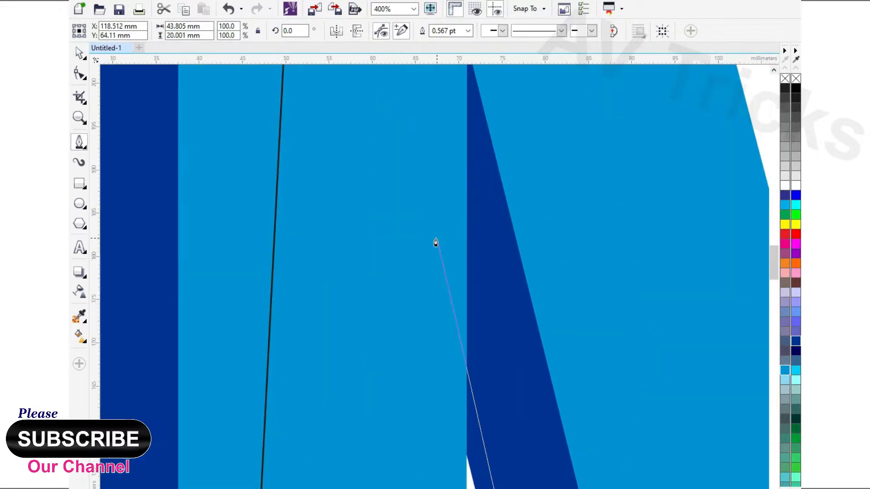
left_click(413, 253)
scroll(363, 200, "down", 3)
scroll(422, 393, "up", 3)
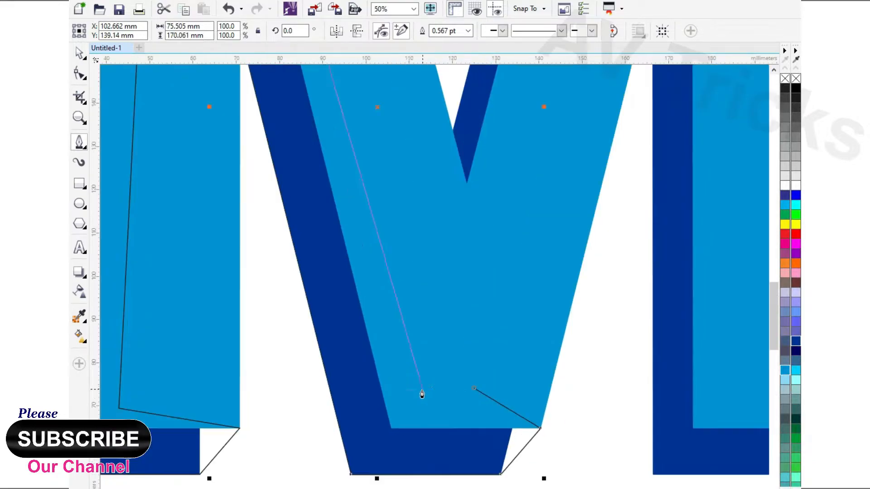
left_click(421, 389)
Start a Pen outline on the right leg, through the front bottom-right corner and both bottom corners of the back letter.
scroll(473, 392, "down", 3)
scroll(514, 374, "up", 5)
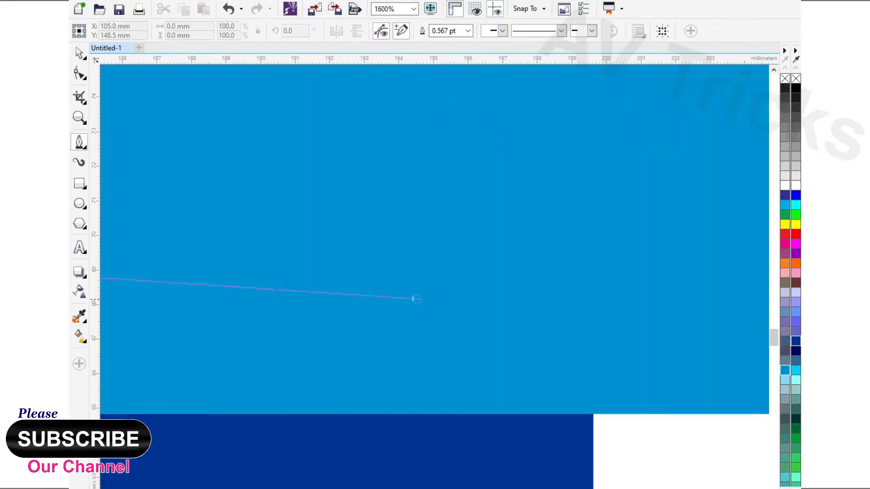
scroll(454, 311, "up", 2)
left_click(386, 298)
scroll(385, 299, "down", 3)
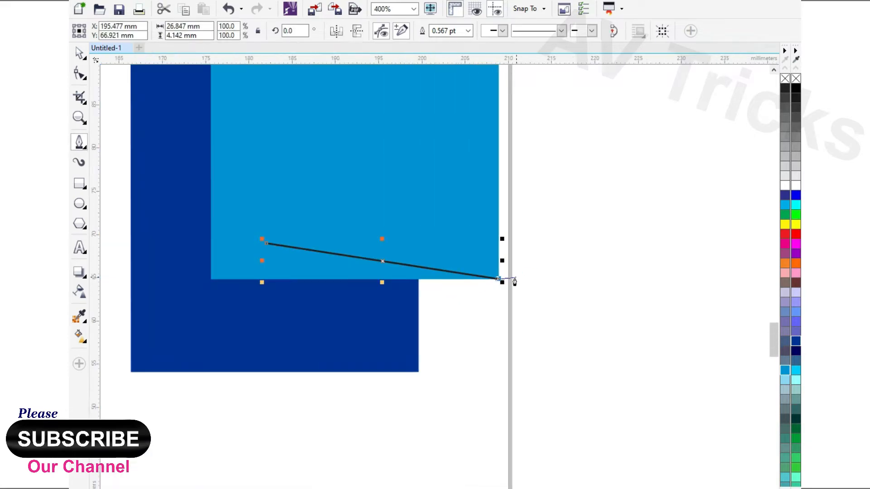
scroll(421, 379, "up", 3)
scroll(466, 361, "up", 1)
left_click(466, 361)
scroll(587, 366, "down", 3)
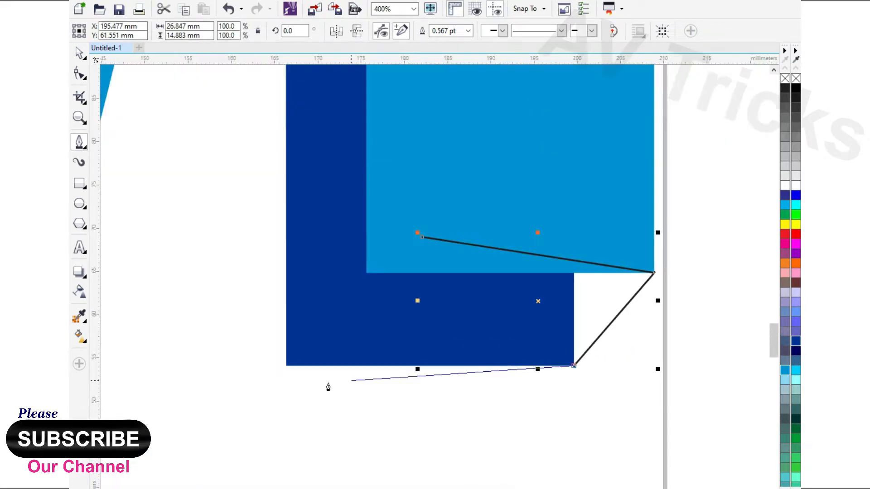
scroll(290, 366, "up", 2)
left_click(278, 362)
Continue the right leg outline up the back edge, over the right inner notch's tip and down the light blue face to close it.
scroll(358, 419, "down", 5)
scroll(348, 359, "up", 2)
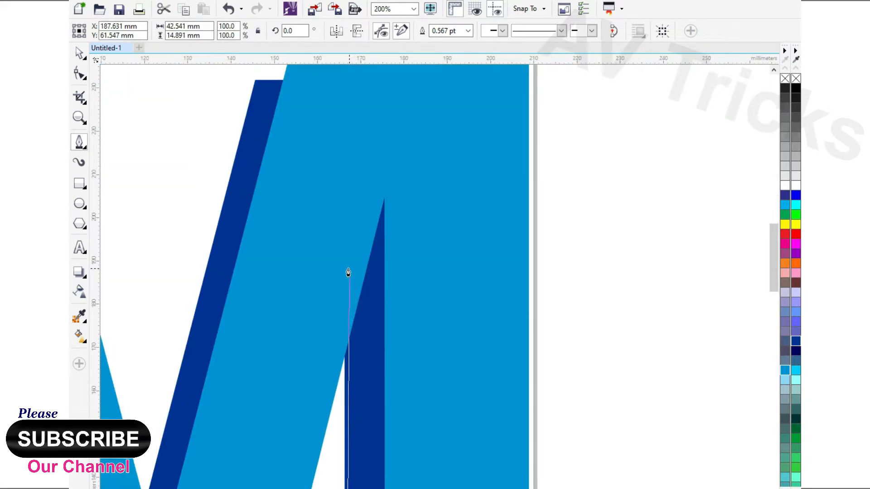
left_click(345, 262)
left_click(386, 197)
scroll(420, 305, "down", 2)
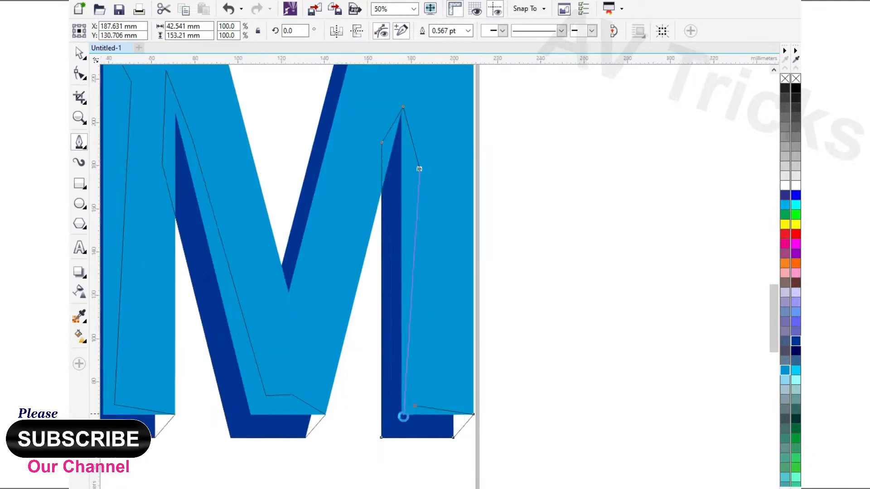
scroll(402, 412, "up", 2)
left_click(437, 373)
Draw a closed Pen shape around the right leg's underside, its left edge passing through the front and back bottom-left corners.
scroll(401, 412, "up", 2)
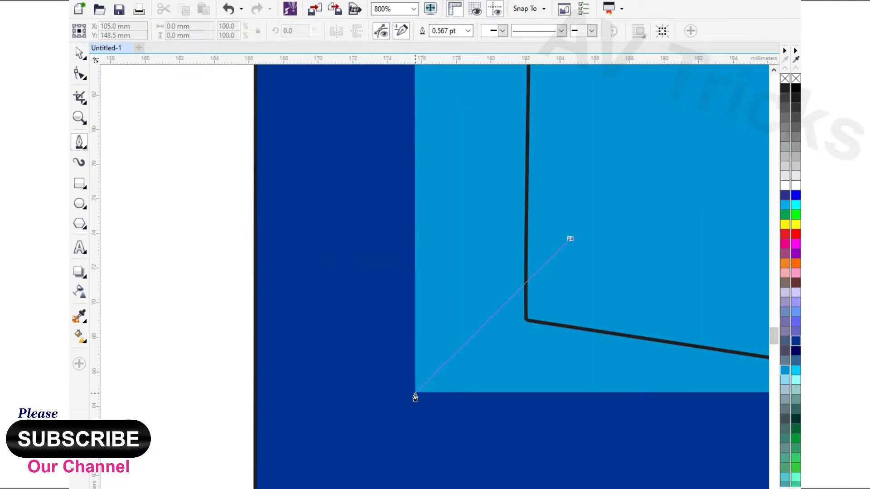
left_click(415, 397)
scroll(407, 399, "down", 2)
scroll(363, 401, "up", 1)
left_click(363, 401)
scroll(353, 408, "down", 1)
left_click(550, 433)
left_click(564, 314)
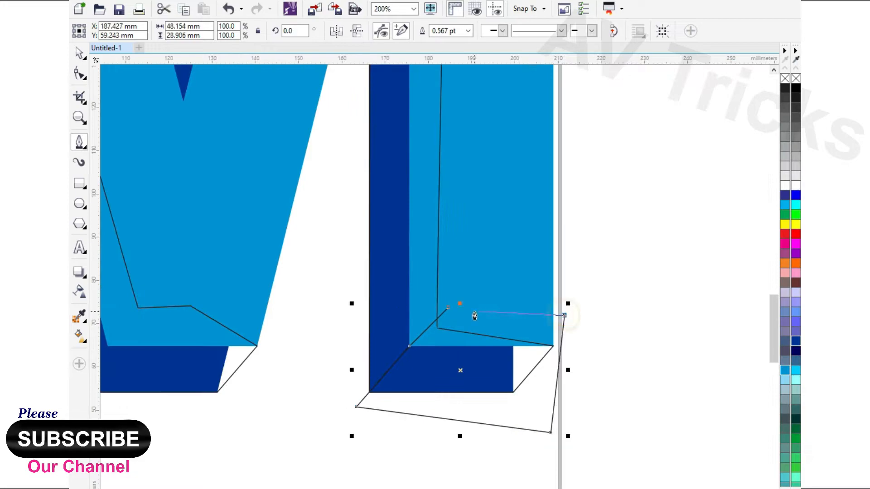
left_click(447, 308)
Draw a closed Pen shape around the middle point's underside, its left edge passing through the front and back bottom-left corners.
scroll(231, 225, "down", 1)
scroll(281, 344, "up", 1)
left_click(421, 236)
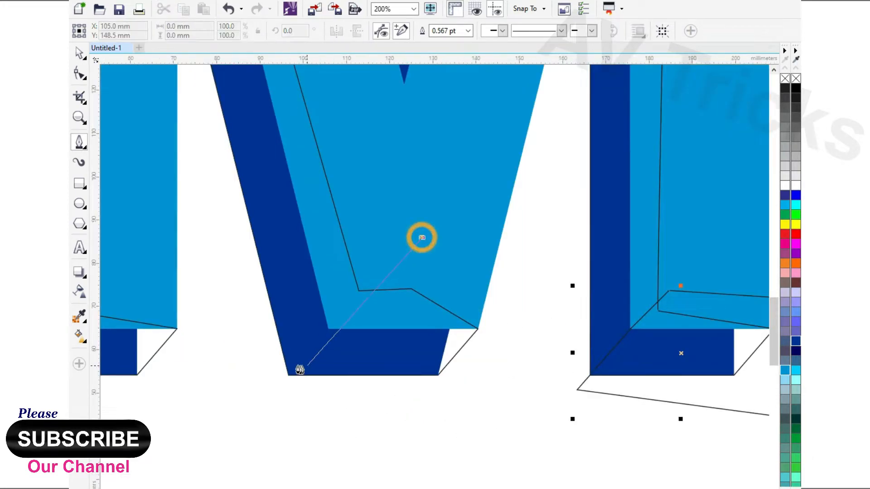
scroll(337, 327, "up", 3)
left_click(250, 360)
scroll(388, 312, "down", 2)
scroll(301, 383, "up", 1)
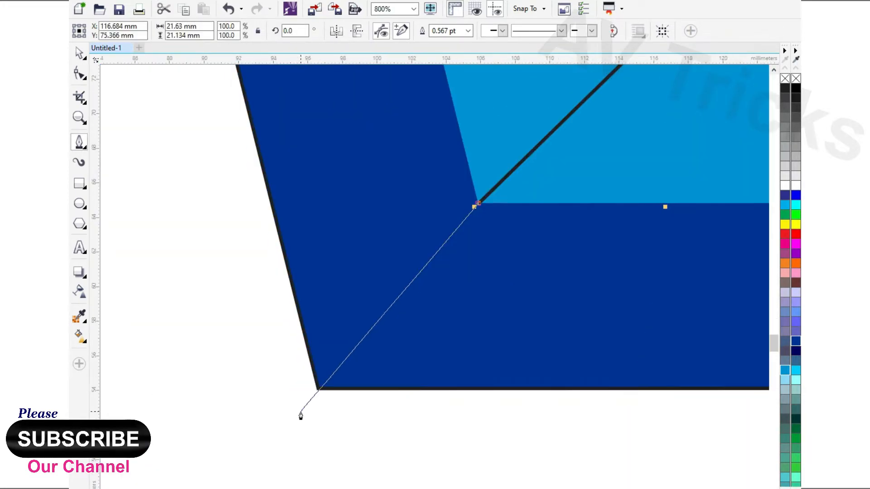
left_click(297, 412)
scroll(289, 408, "down", 2)
left_click(480, 445)
left_click(541, 314)
left_click(428, 266)
Draw a closed Pen shape around the left leg's underside, its left edge passing through the front and back bottom-left corners.
scroll(613, 297, "down", 2)
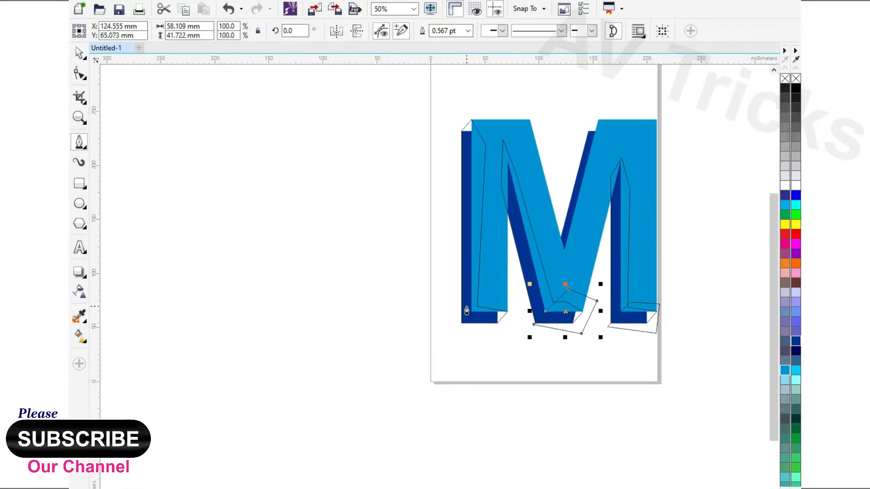
scroll(467, 306, "up", 2)
left_click(559, 288)
scroll(475, 328, "up", 2)
left_click(510, 325)
scroll(421, 353, "down", 1)
scroll(375, 443, "up", 1)
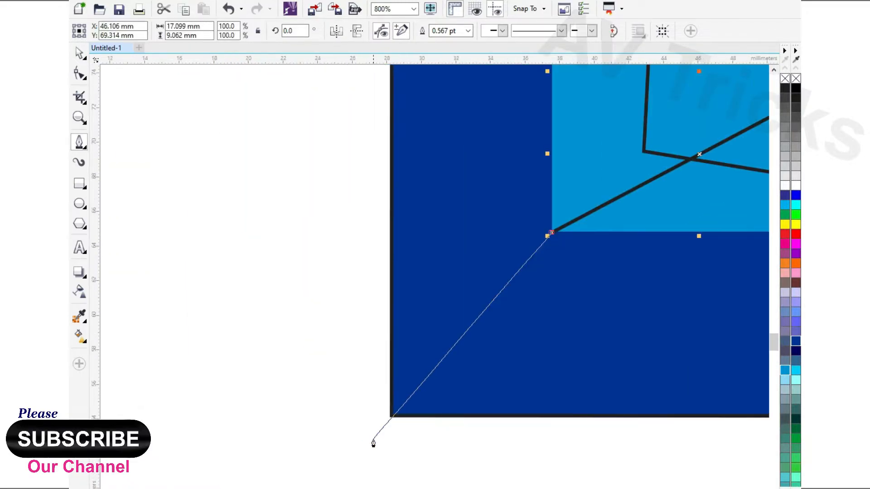
scroll(342, 422, "down", 1)
left_click(344, 425)
scroll(342, 425, "down", 1)
left_click(425, 453)
left_click(553, 423)
left_click(553, 351)
left_click(465, 335)
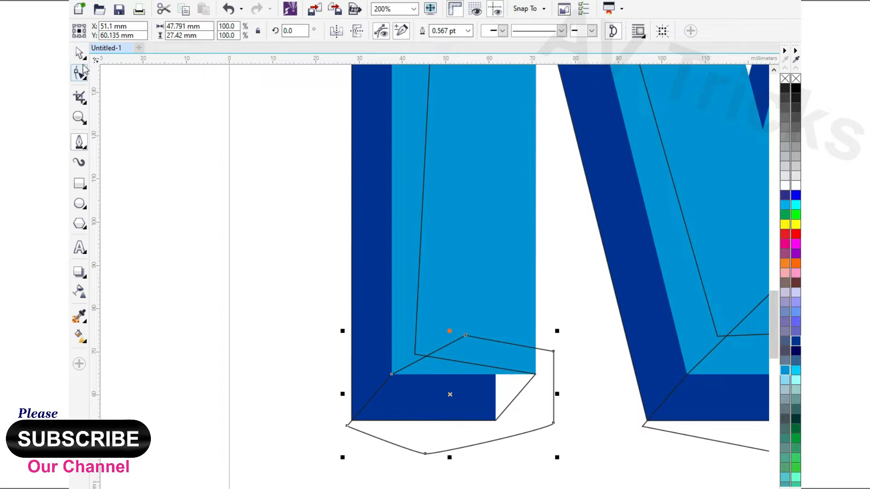
Intersect the left leg's underside shape with the leg outline, fill the intersection dark navy and delete the helper shape.
left_click(380, 238, "shift")
left_click(447, 31)
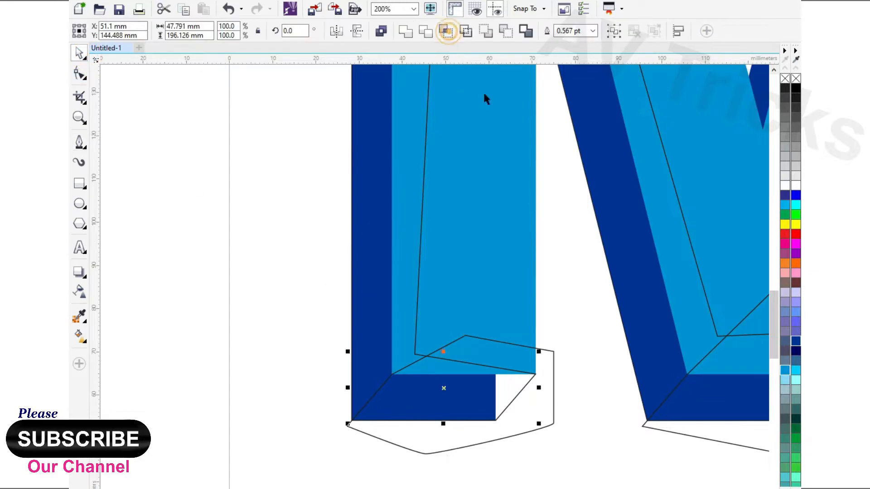
left_click(796, 352)
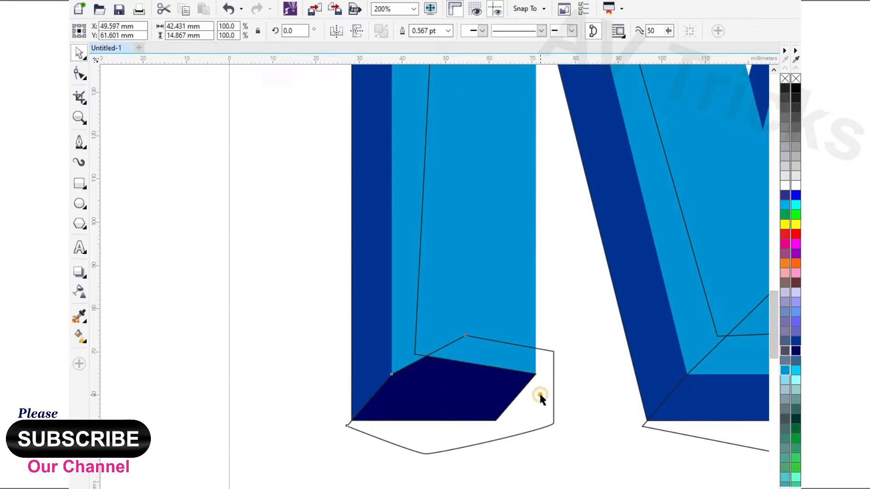
key("Delete")
Intersect the middle point's underside shape with the middle outline, fill the intersection dark navy and delete the helper shape.
scroll(248, 382, "down", 1)
scroll(509, 409, "up", 1)
left_click(553, 417)
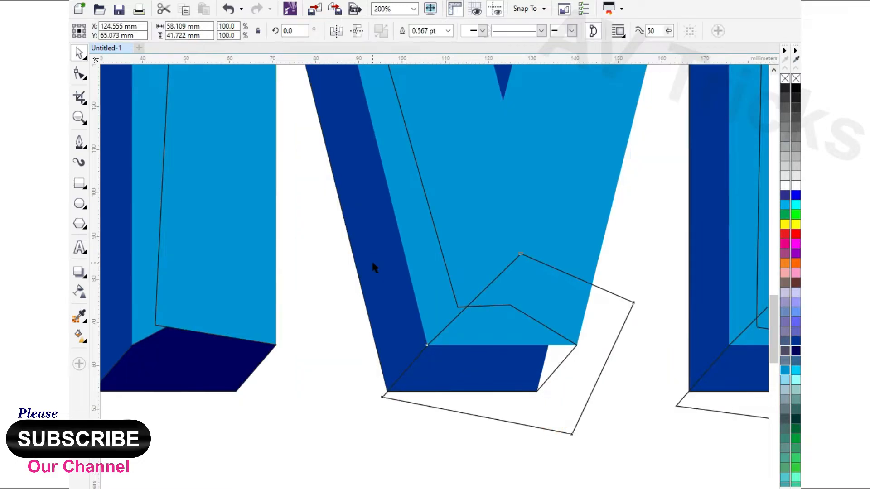
left_click(373, 267, "shift")
left_click(447, 34)
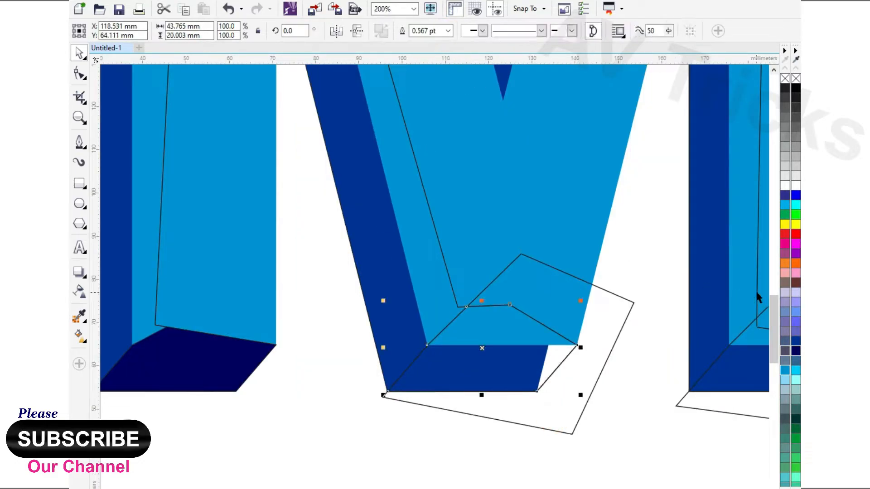
left_click(794, 350)
left_click(563, 414)
key("Delete")
Intersect the right leg's underside shape with the right leg outline, fill the intersection dark navy and delete the helper shape.
scroll(299, 354, "down", 1)
scroll(564, 385, "up", 1)
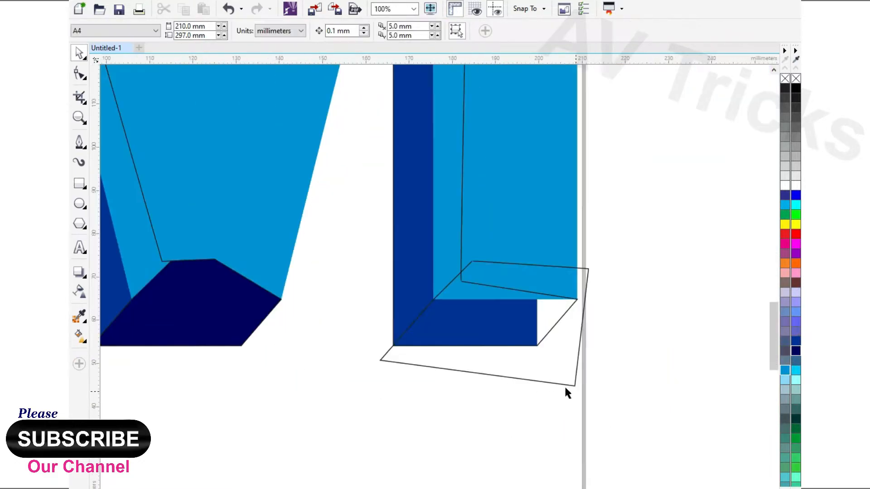
left_click(560, 384)
left_click(422, 233, "shift")
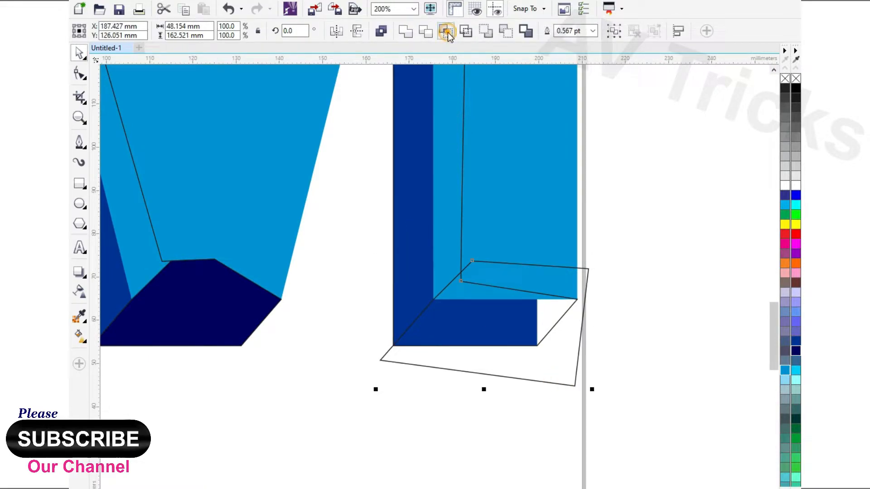
left_click(447, 32)
left_click(795, 350)
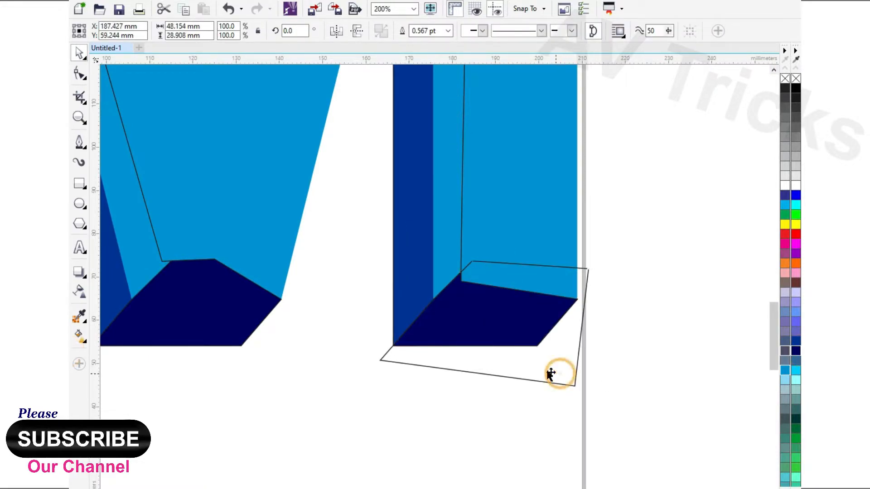
key("Delete")
Bring the M's light blue front face in front of all the helper outlines and side shapes.
scroll(550, 374, "down", 1)
left_click(518, 177)
right_click(518, 176)
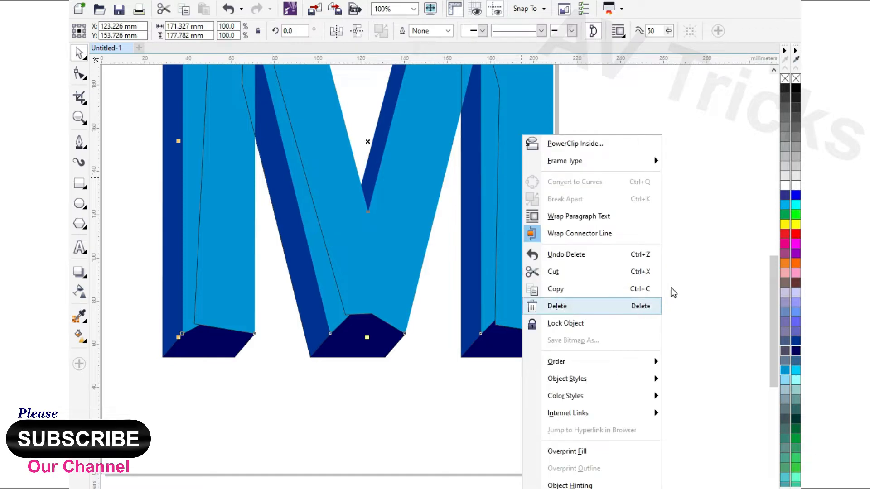
left_click(624, 329)
scroll(458, 321, "down", 1)
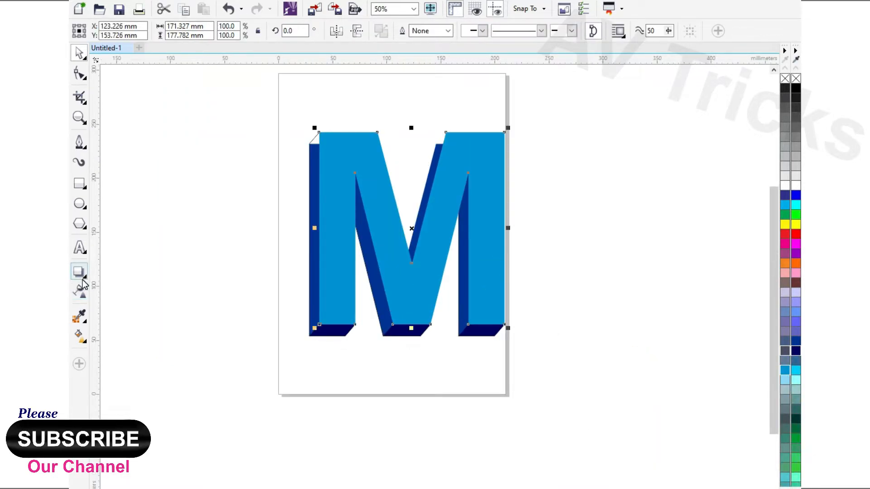
Add an inside contour with an offset of about 2.78 mm to the front face and separate it from the face.
left_click(85, 278)
left_click(137, 287)
scroll(337, 134, "up", 1)
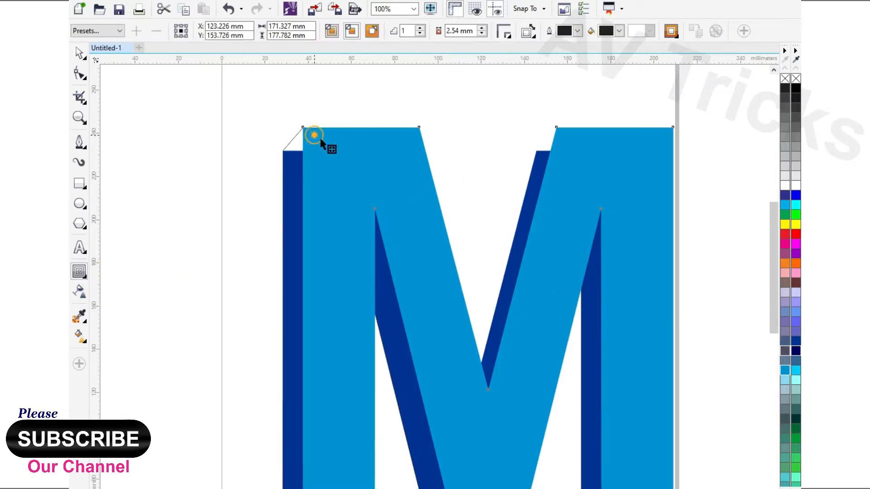
mouse_move(310, 136)
left_mouse_down()
mouse_move(324, 144)
mouse_move(316, 138)
left_mouse_up()
left_click(80, 53)
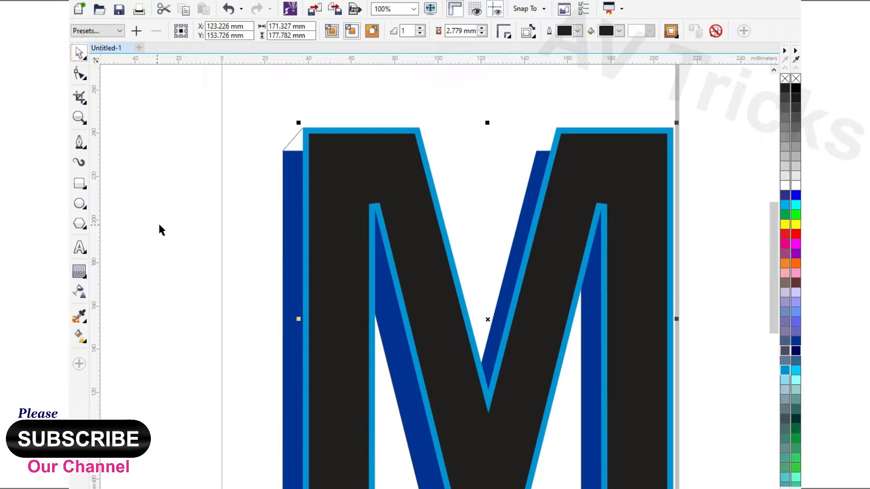
left_click(190, 243)
Fill the inset M with mid blue and the outer M behind it with pale blue to form a rim.
left_click(383, 168)
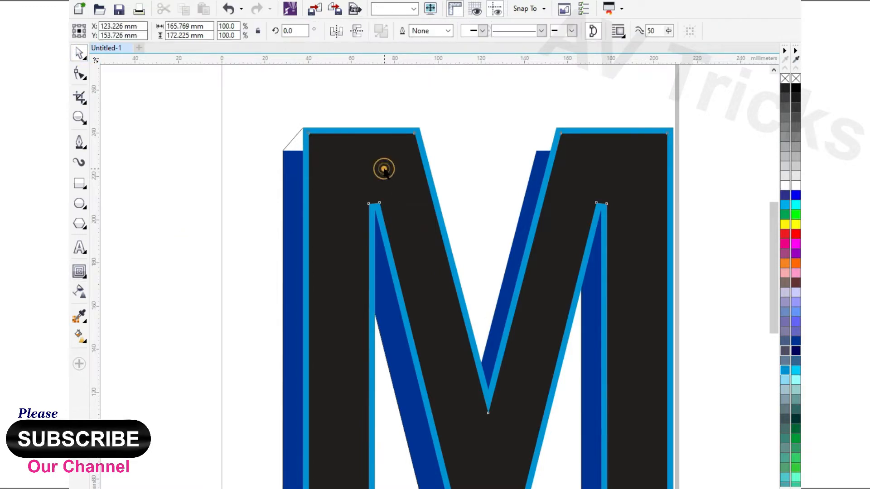
left_click(785, 370)
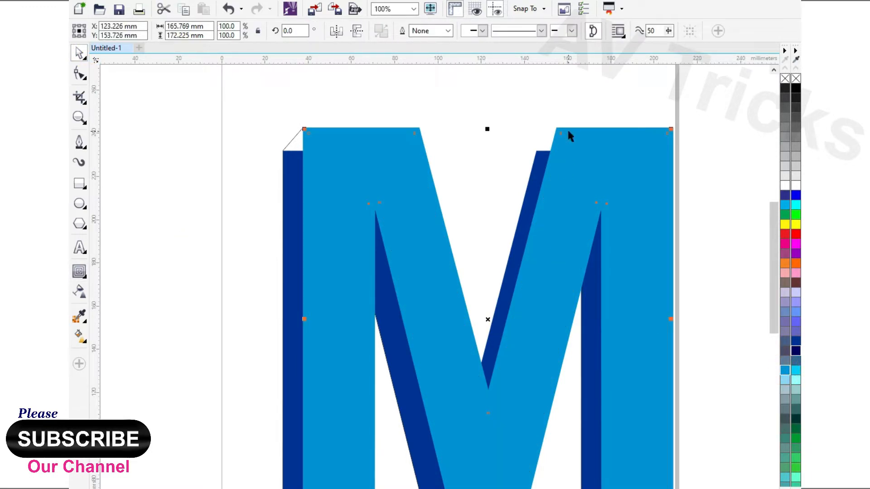
left_click(568, 130)
left_click(784, 381)
scroll(449, 195, "down", 1)
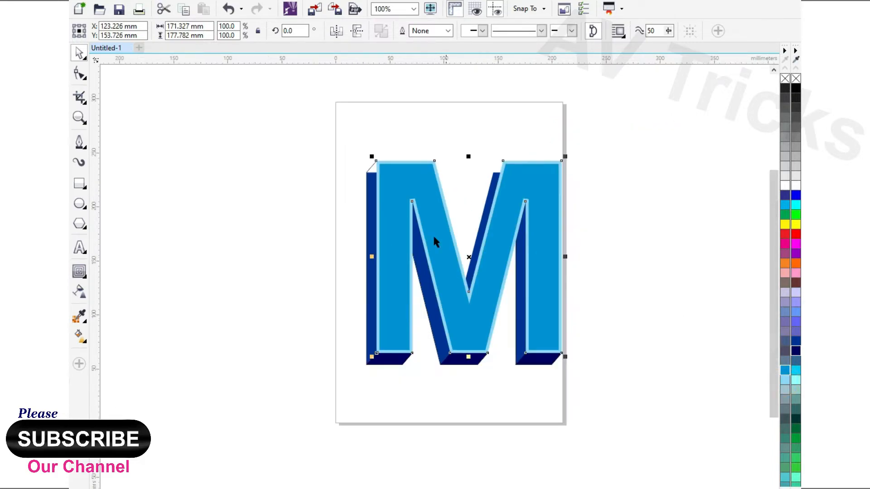
Apply a linear gradient running down the M's pale rim and set its lower colour stop to pale blue.
left_click(78, 335)
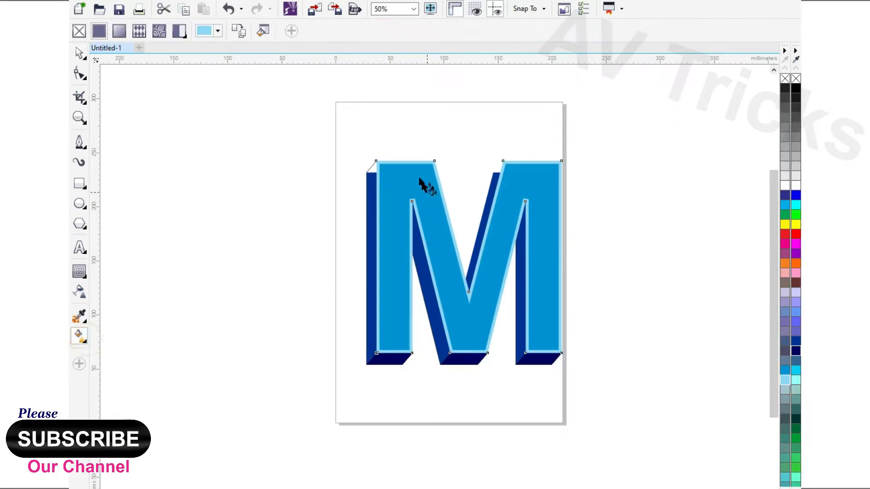
left_click_drag(421, 154, 450, 356)
left_click(450, 356)
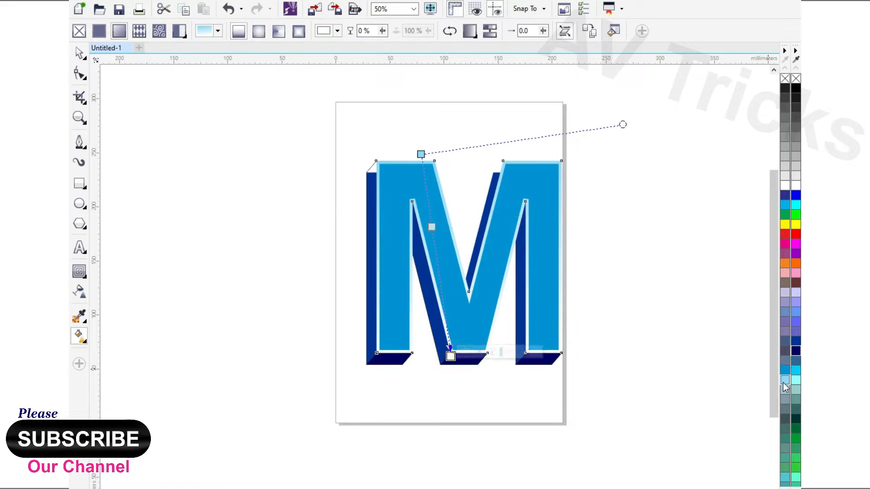
left_click(785, 380)
left_click(83, 53)
Fill the left leg's side outline with a vertical linear gradient from mid blue at its upper end to dark blue at its lower end.
scroll(378, 169, "up", 1)
left_click(364, 173)
scroll(361, 176, "down", 1)
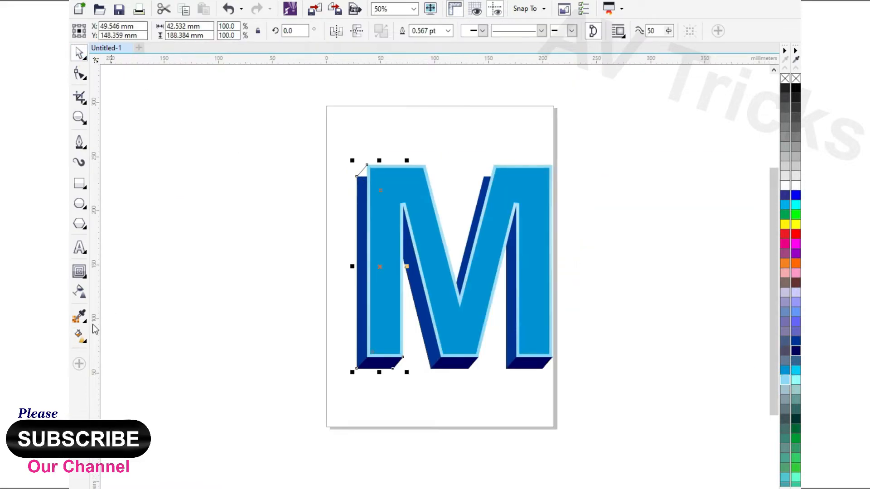
left_click(82, 336)
left_click_drag(354, 370, 359, 369)
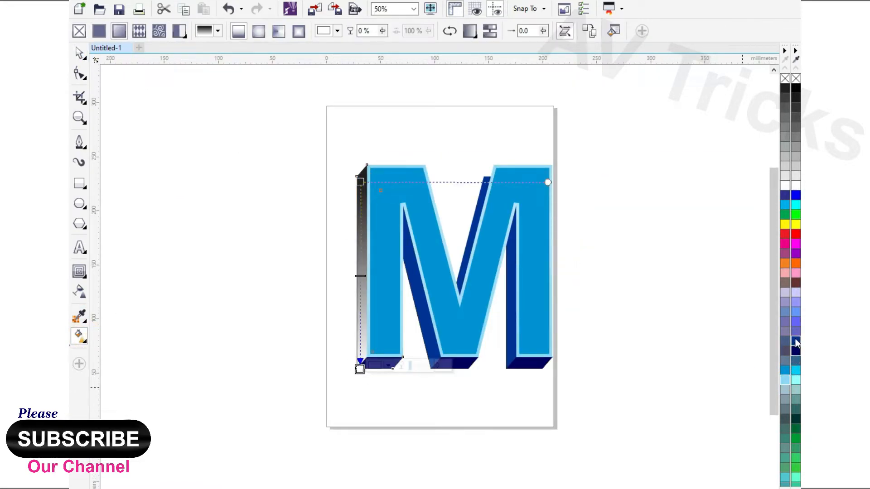
left_click(796, 341)
left_click(360, 181)
left_click(785, 371)
left_click(440, 382)
Fill the middle stroke's side with a linear gradient from mid blue at its upper end to dark blue at its lower end.
scroll(397, 286, "up", 1)
left_click(429, 285)
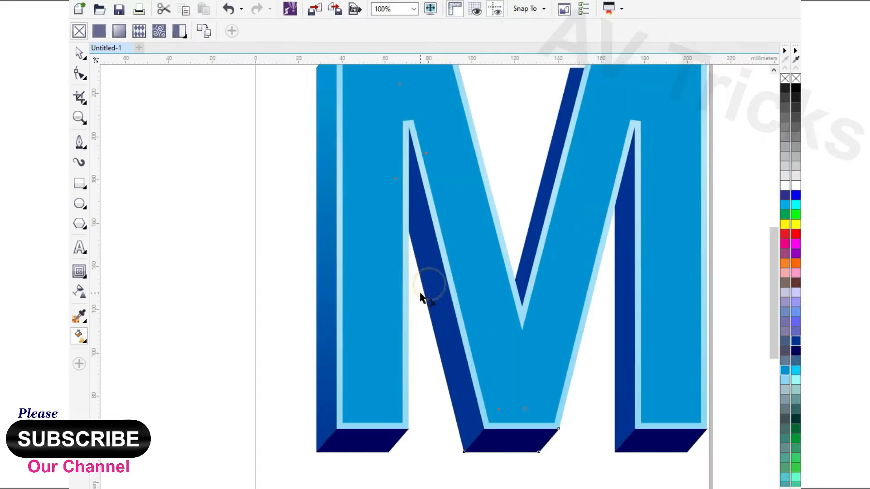
left_click_drag(488, 435, 488, 433)
left_click(795, 341)
left_click(423, 225)
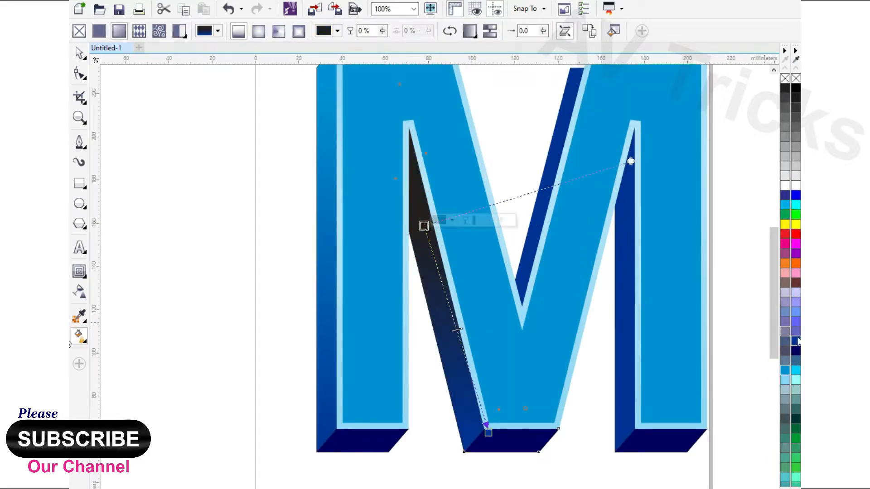
left_click(784, 370)
Fill the right leg's side with a vertical linear gradient from mid blue at its upper end to dark blue at its lower end.
left_click_drag(625, 206, 631, 426)
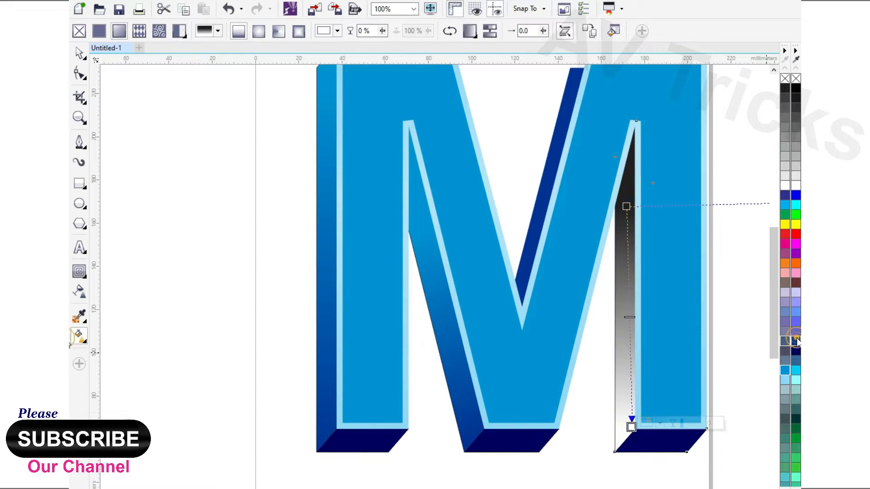
left_click(796, 340)
left_click(626, 206)
left_click(784, 370)
left_click(409, 294)
scroll(408, 293, "down", 1)
scroll(501, 218, "up", 1)
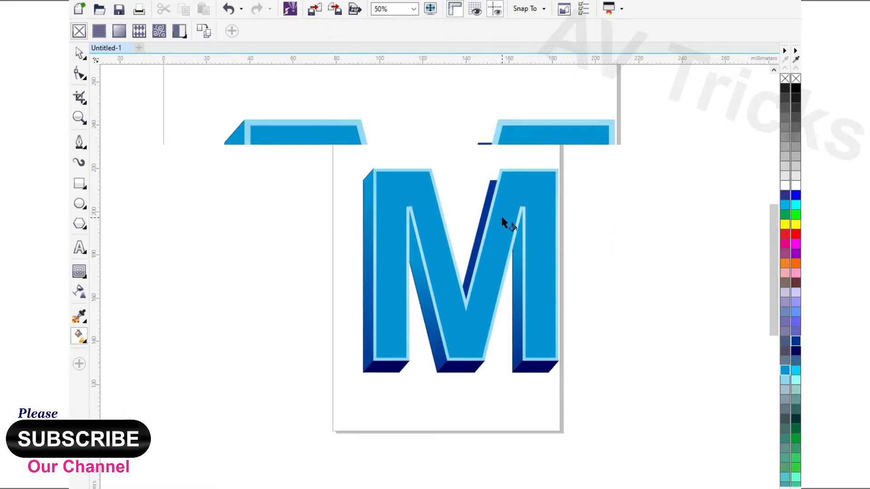
Draw a closed Pen shape about 57 × 134 mm over the V's dark blue side, following its outer edge and the front and back corners.
left_click(80, 142)
scroll(476, 106, "up", 1)
left_click(600, 154)
scroll(520, 134, "up", 3)
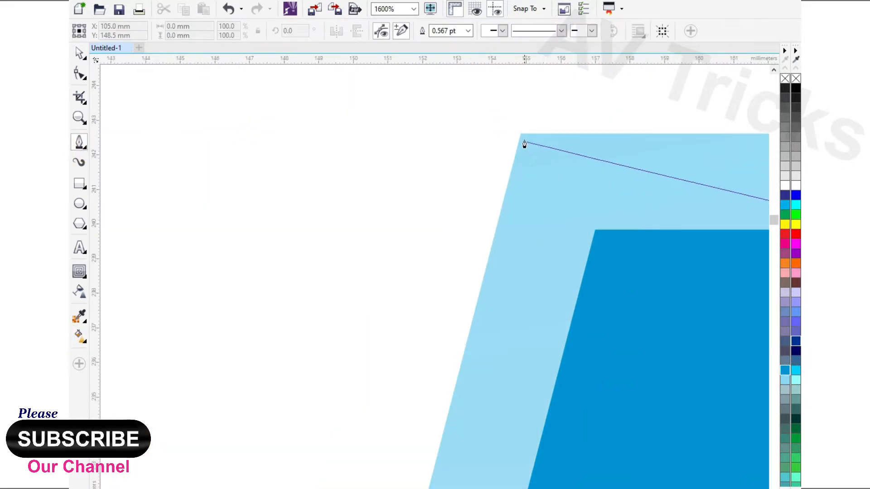
left_click(520, 134)
scroll(519, 134, "down", 3)
scroll(480, 183, "up", 2)
left_click(483, 182)
scroll(473, 173, "down", 2)
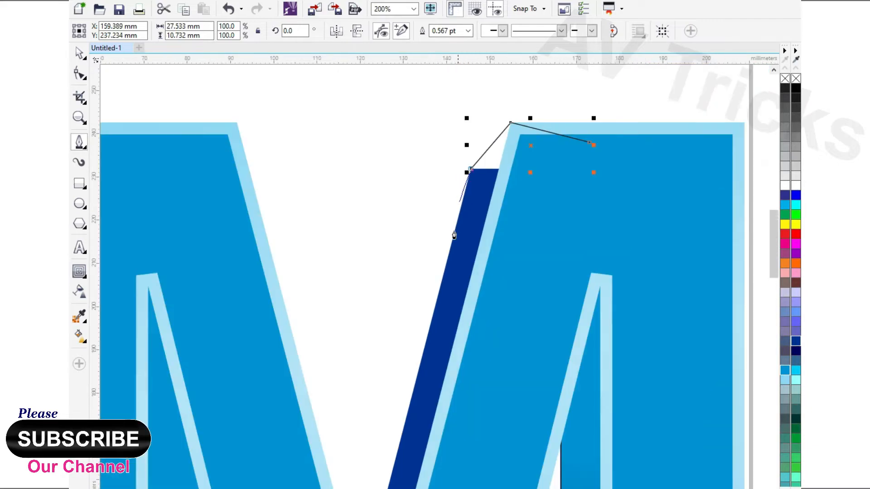
scroll(450, 254, "down", 1)
left_click(397, 455)
left_click(415, 477)
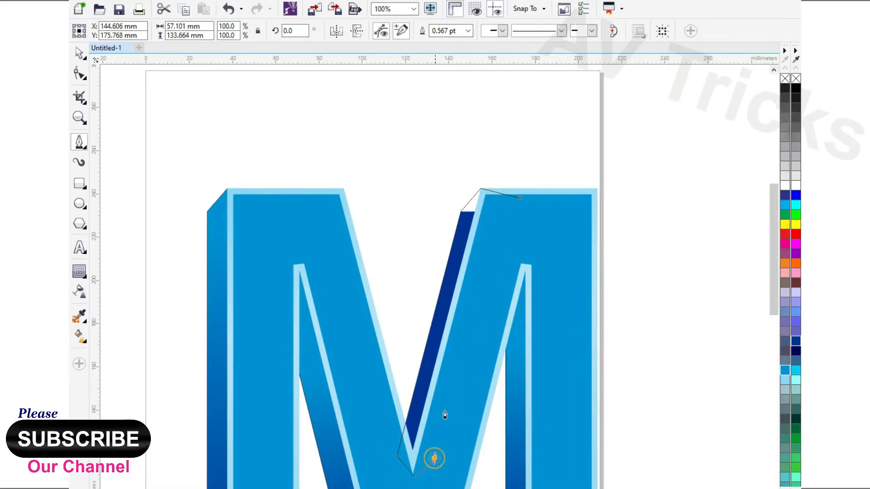
left_click(519, 200)
key("space")
scroll(458, 129, "down", 1)
Fill the V's new side shape with a linear gradient from dark blue at its upper end to mid blue at its lower end.
key("g")
scroll(471, 119, "up", 1)
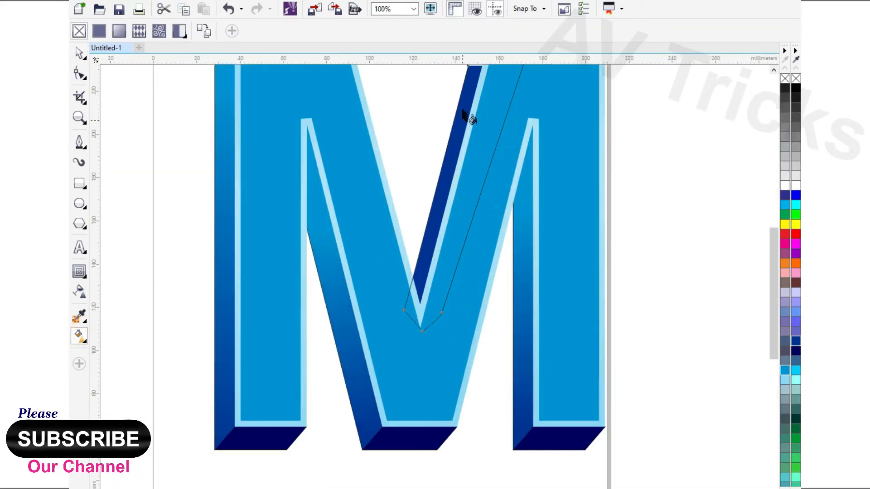
left_click_drag(471, 119, 413, 311)
scroll(413, 312, "down", 1)
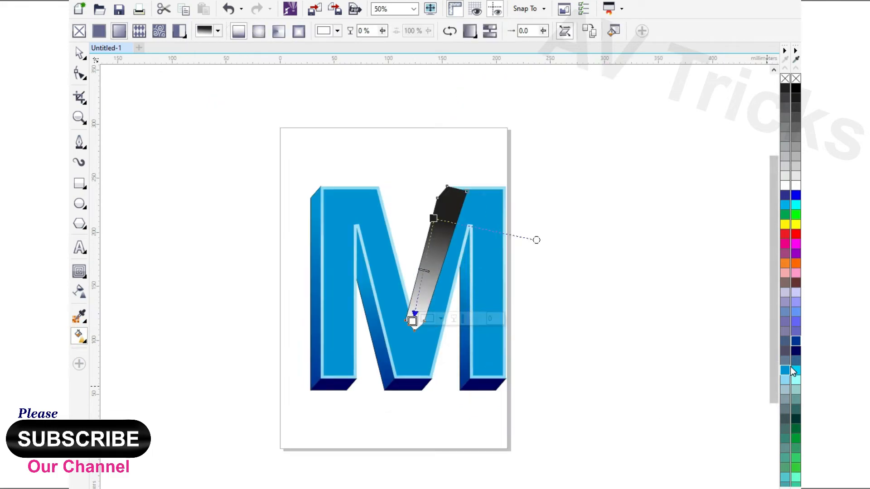
left_click(433, 220)
left_click(795, 341)
left_click_drag(434, 219, 445, 186)
Send the V's side shape behind the front face and remove the outlines from the whole letter.
left_click(84, 53)
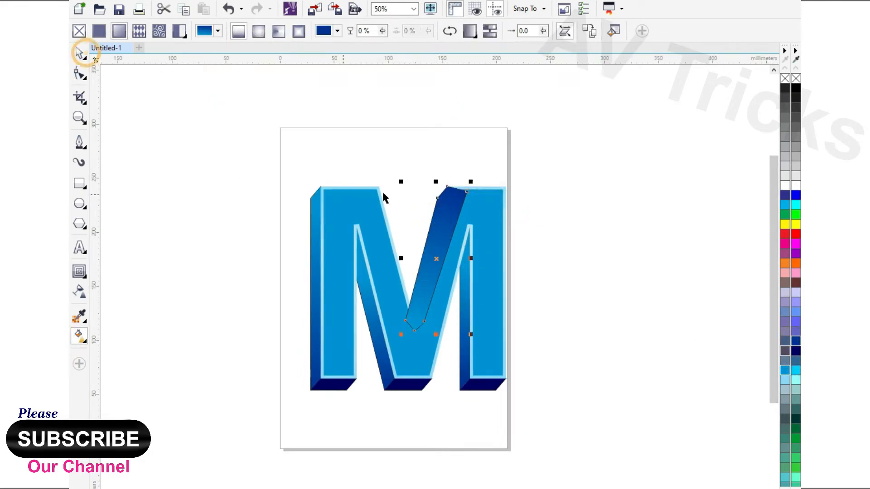
scroll(382, 193, "up", 1)
key("ctrl+Page_Down")
scroll(408, 146, "down", 1)
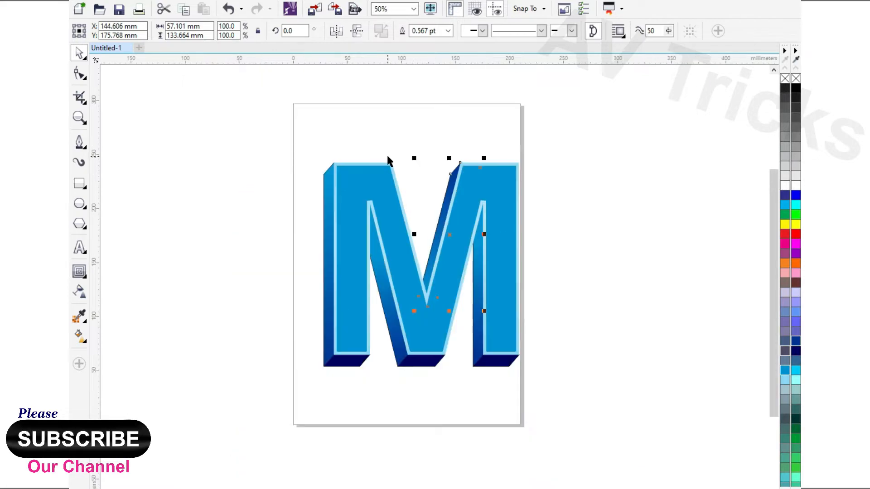
left_click_drag(260, 121, 670, 470)
right_click(785, 78)
left_click(652, 181)
Fill the left leg's underside with a linear gradient from navy at its left end to mid blue at its right end.
scroll(334, 358, "up", 1)
left_click(348, 364)
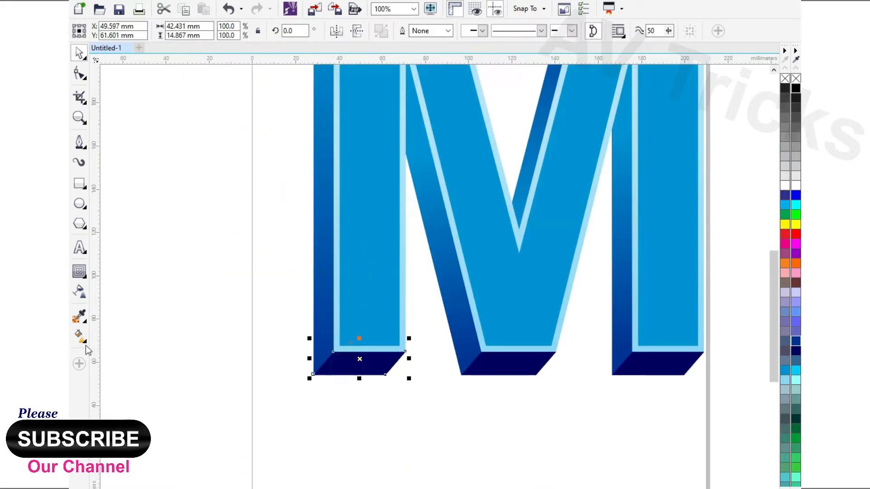
left_click(79, 335)
scroll(334, 359, "up", 1)
left_click_drag(237, 341, 416, 318)
scroll(335, 376, "down", 1)
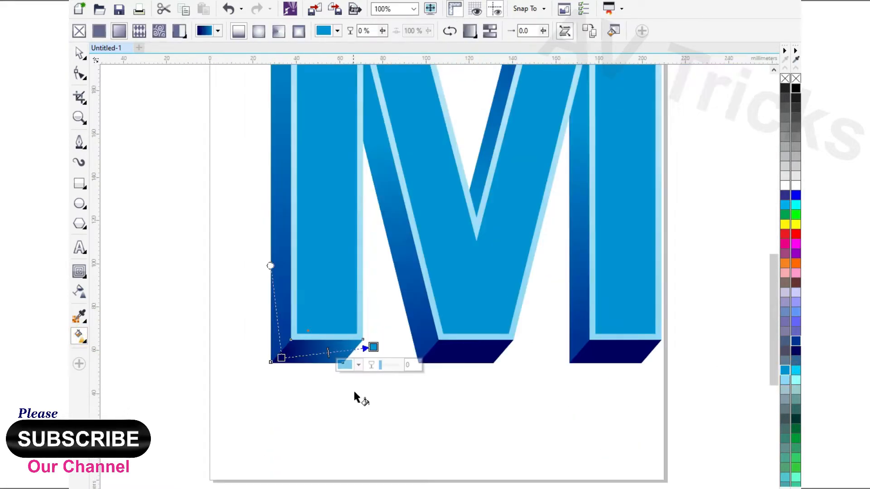
Fill the middle point's underside with a navy to mid blue gradient and copy that fill to the right leg's underside.
scroll(354, 392, "down", 1)
scroll(417, 351, "up", 1)
left_click(396, 394)
left_click_drag(366, 400, 461, 385)
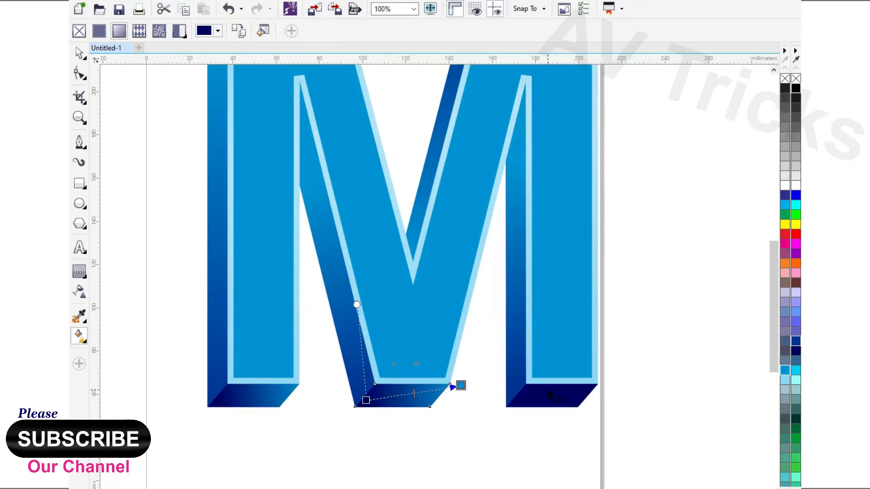
left_click(240, 31)
left_click(390, 397)
scroll(484, 399, "down", 1)
left_click(79, 53)
left_click(232, 249)
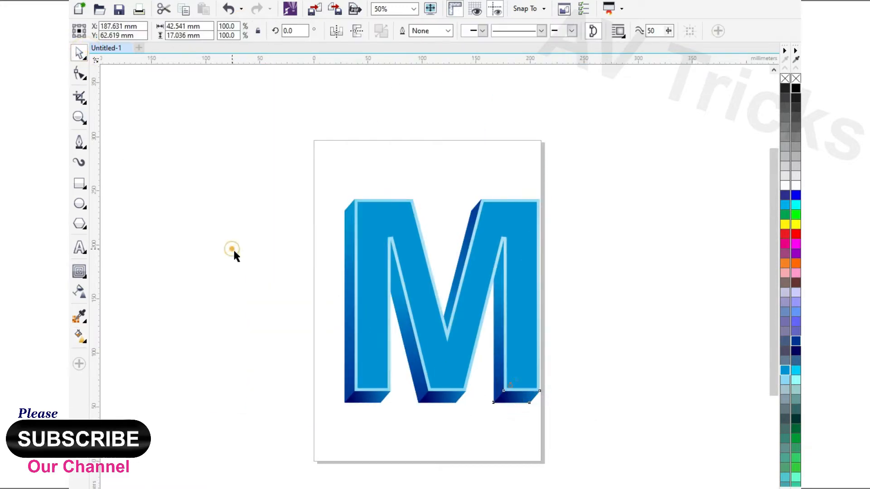
Reverse the middle stroke side's gradient colours to dark blue at the upper end and mid blue at the lower end.
scroll(395, 318, "up", 1)
left_click(422, 366)
left_click(80, 336)
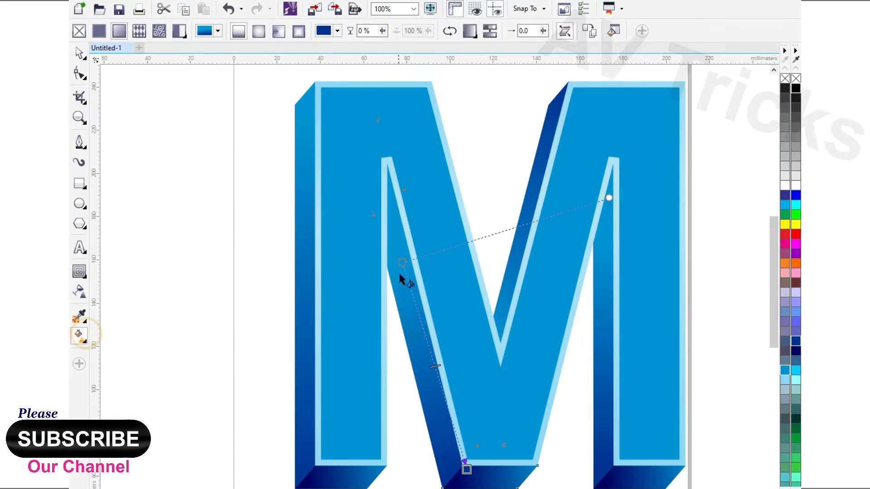
left_click(401, 262)
left_click(795, 341)
left_click(467, 470)
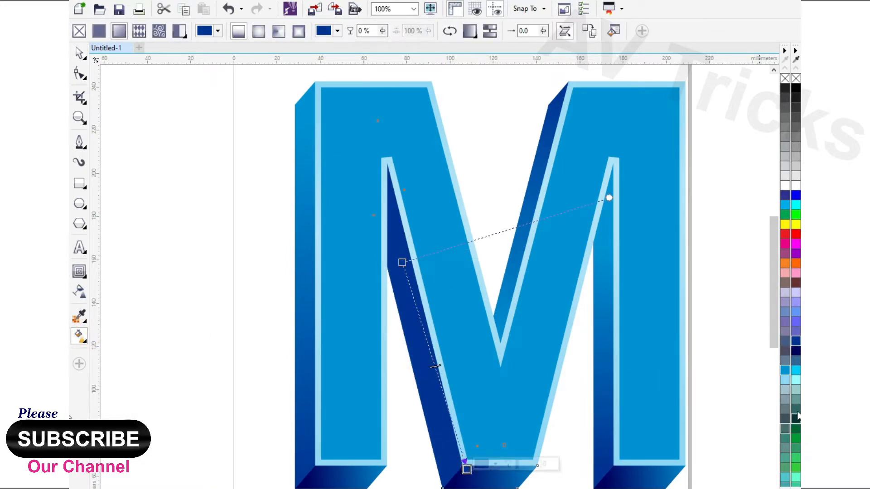
left_click(785, 371)
Reverse the right leg side's gradient colours to dark blue at the upper end and mid blue at the lower end.
scroll(408, 245, "down", 1)
left_click(504, 287)
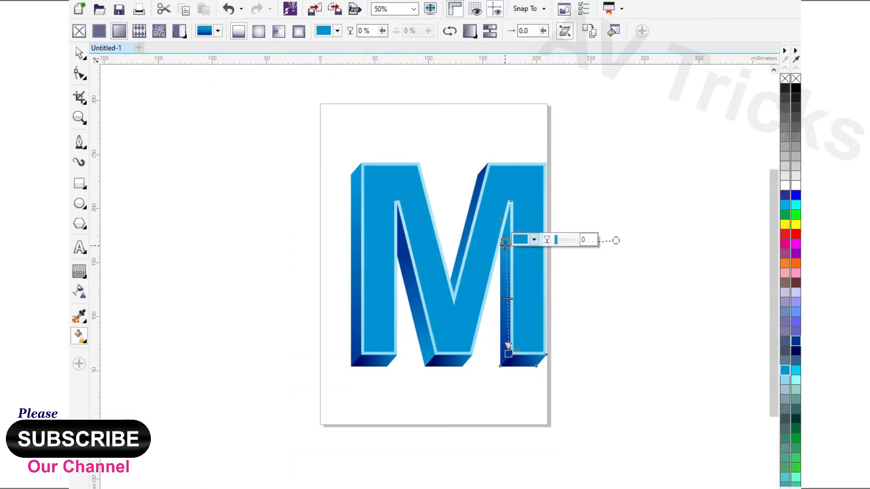
left_click(505, 243)
left_click(796, 342)
left_click(508, 354)
left_click(785, 370)
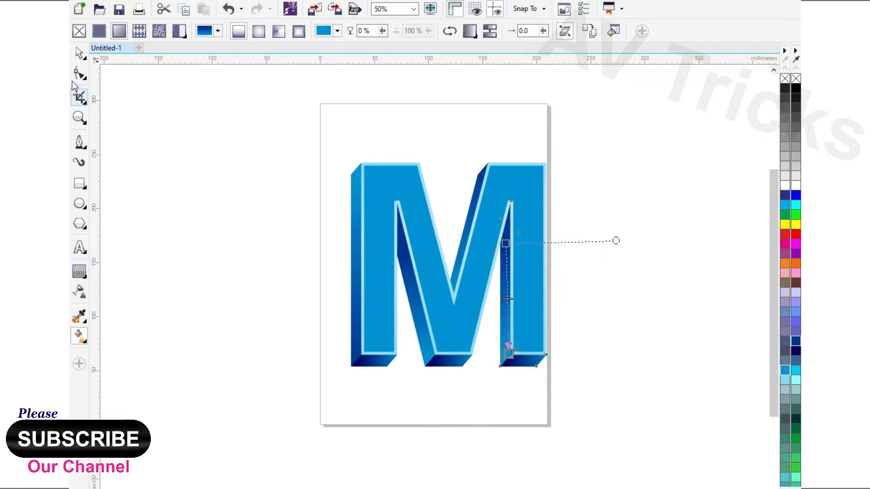
left_click(79, 52)
left_click(186, 173)
Draw an ellipse about 220 × 182 mm over the M's upper half, intersect it with the inset face and fill the intersection pale blue.
left_click_drag(327, 106, 572, 310)
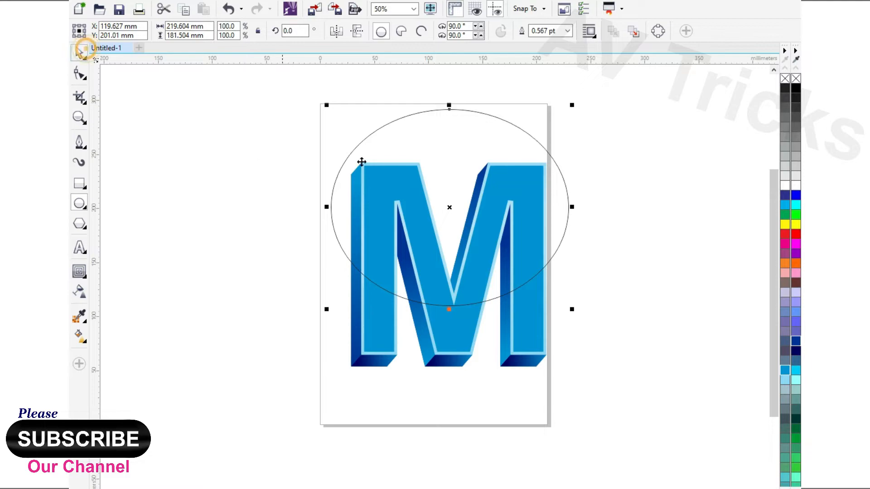
left_click_drag(457, 136, 441, 106)
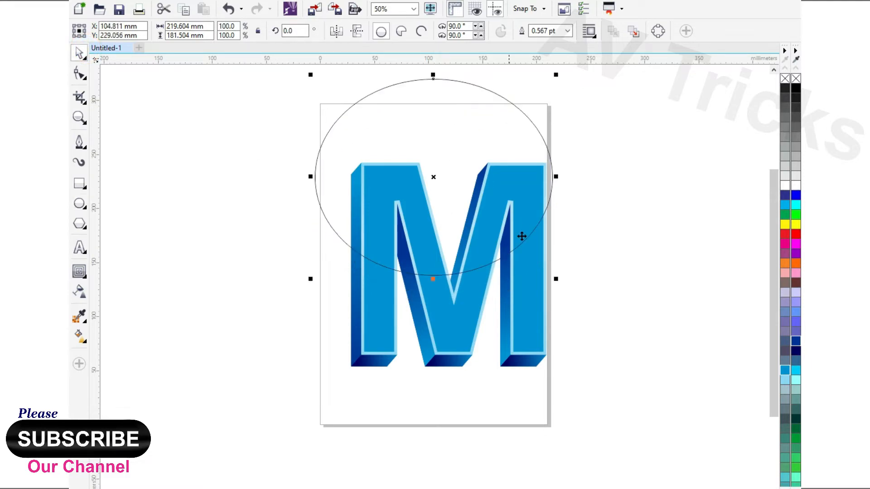
left_click(533, 261, "shift")
left_click(443, 30)
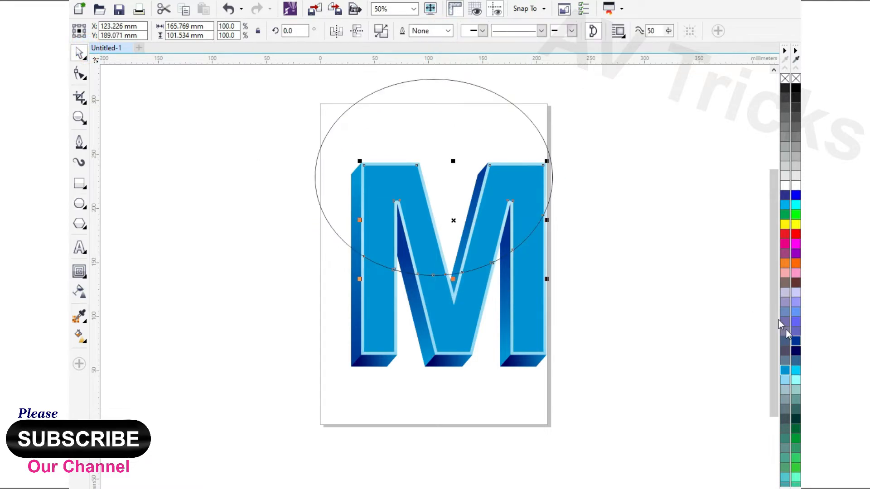
Move the ellipse up and to the left, then intersect it with the pale blue highlight on the face.
left_click_drag(450, 136, 422, 98)
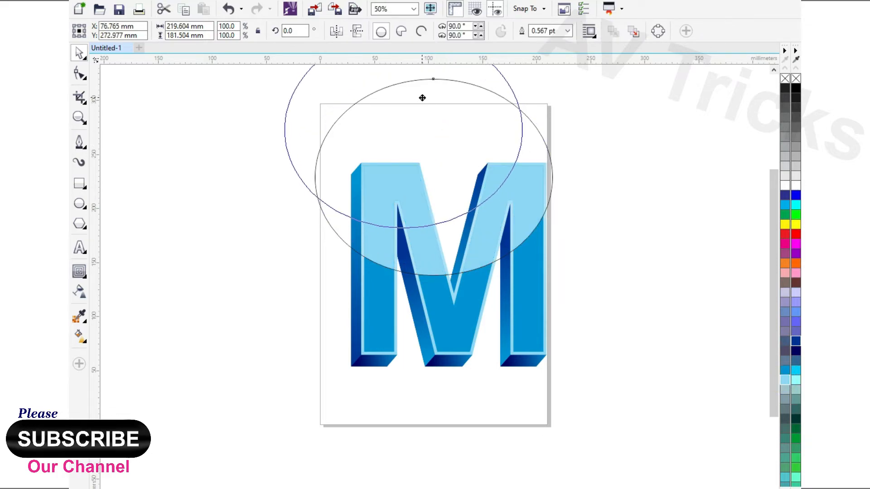
left_click(520, 188, "shift")
left_click(444, 30)
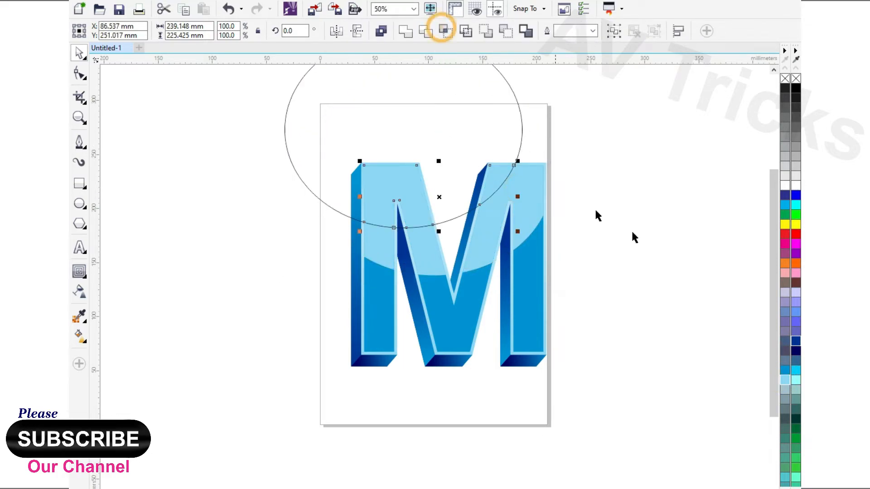
Fill the intersected highlight across the upper part of the M's face white.
left_click(785, 184)
Shrink and narrow the ellipse over the left leg's outer side, intersect it with that side and fill the intersection white.
left_click(371, 111)
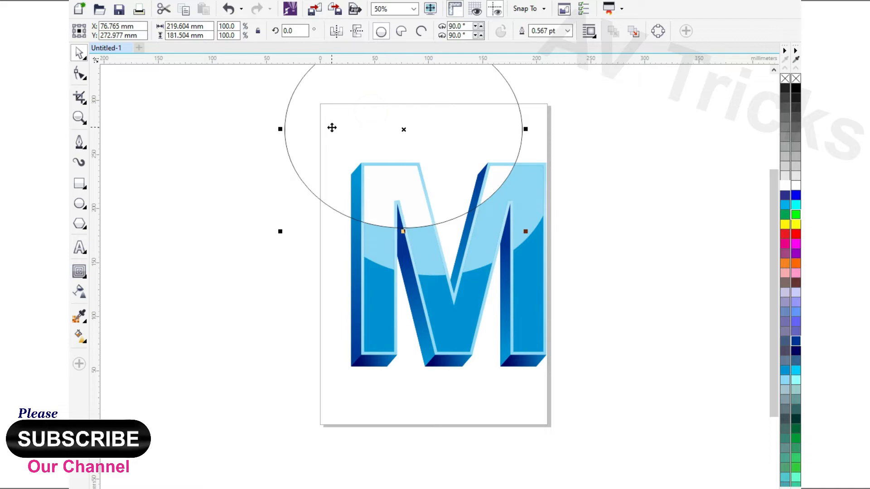
left_click_drag(331, 128, 314, 202)
left_click_drag(506, 100, 405, 186)
left_click_drag(334, 303, 334, 331)
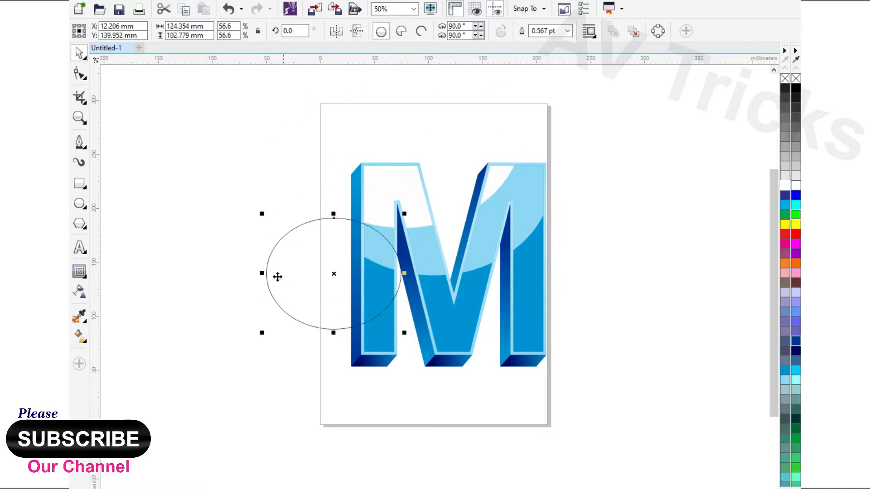
left_click_drag(262, 274, 336, 261)
left_click(355, 191, "shift")
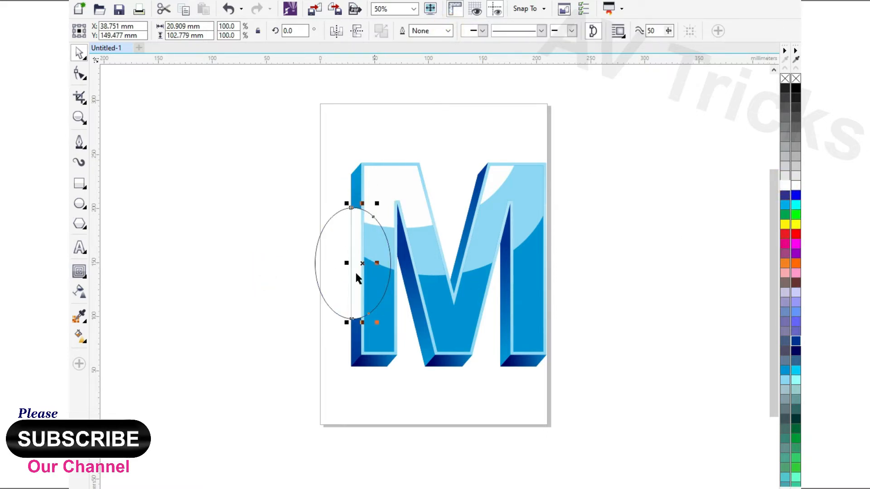
Move and widen the ellipse to about 283 × 103 mm across the M's feet, intersect it with the inset face in white, and delete the ellipse.
left_click_drag(332, 256, 285, 419)
left_click_drag(439, 409, 492, 434)
left_click(538, 314, "shift")
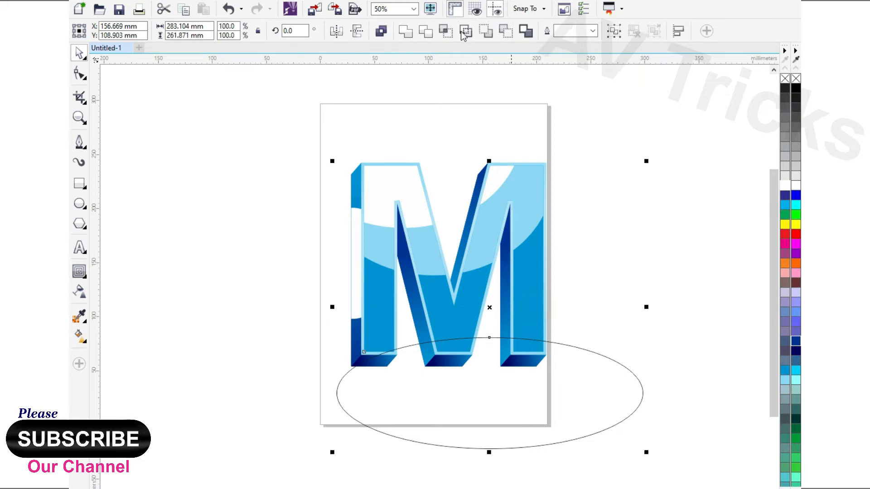
left_click(445, 31)
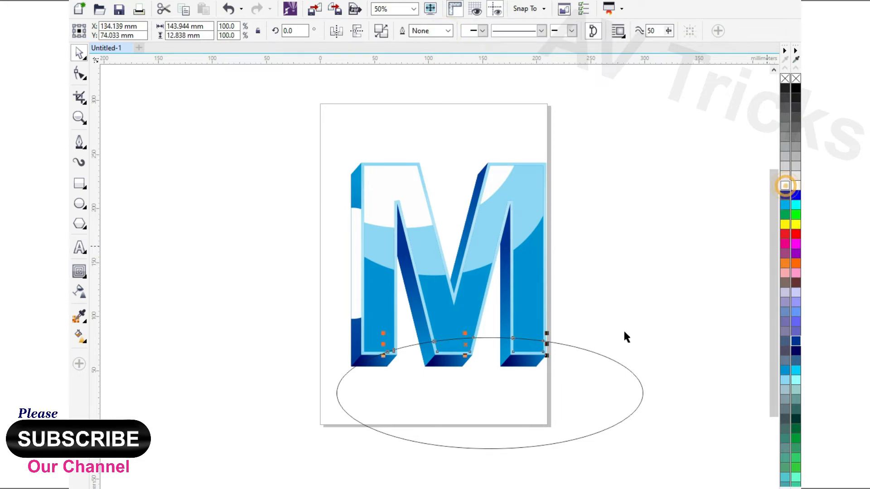
left_click(785, 185)
left_click(577, 398)
key("Delete")
Apply a linear transparency to the white upper highlight, fading from opaque near the V's inner corner to transparent at the M's upper left.
scroll(428, 217, "up", 1)
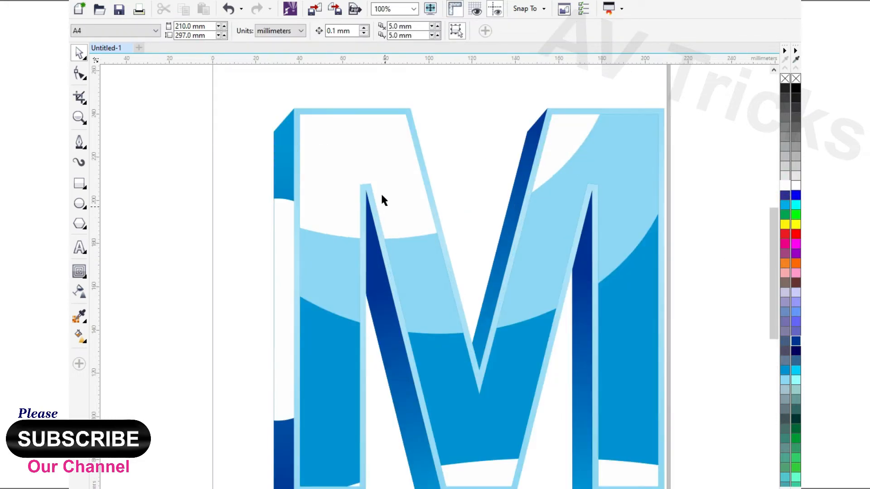
left_click(381, 199)
left_click(80, 289)
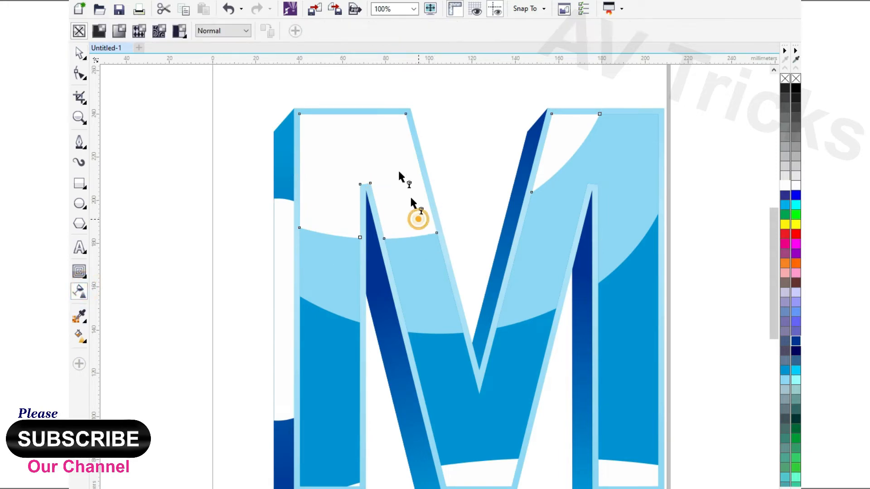
left_click(418, 219)
left_click_drag(418, 220, 480, 365)
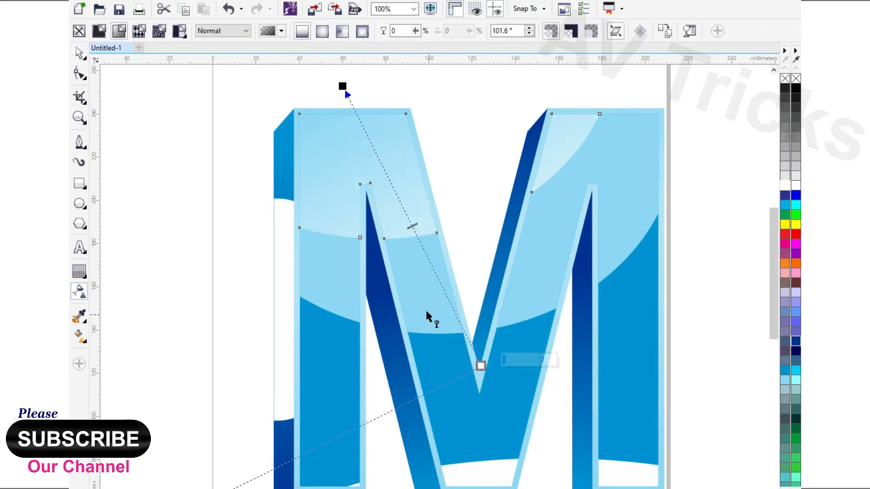
Apply a linear transparency to the larger pale blue highlight, fading out towards the upper left, with its midpoint shifted towards the opaque end.
left_click_drag(440, 317, 333, 99)
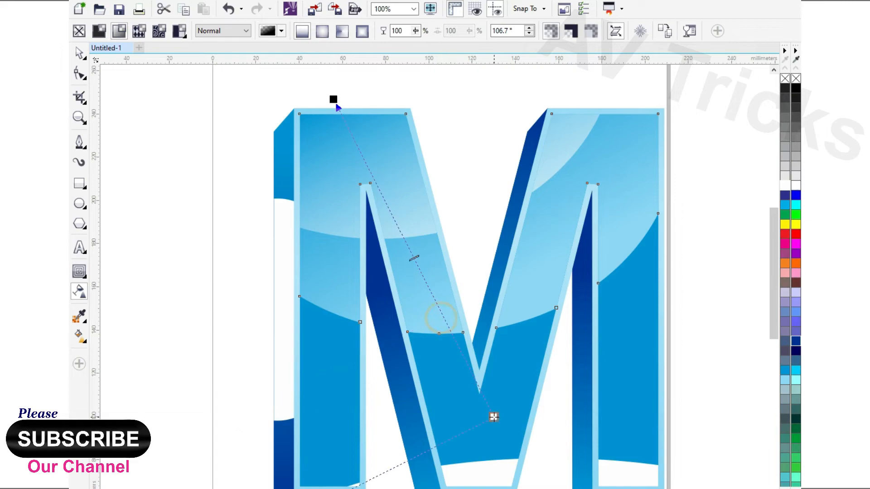
left_click_drag(493, 416, 493, 417)
left_click_drag(448, 315, 453, 335)
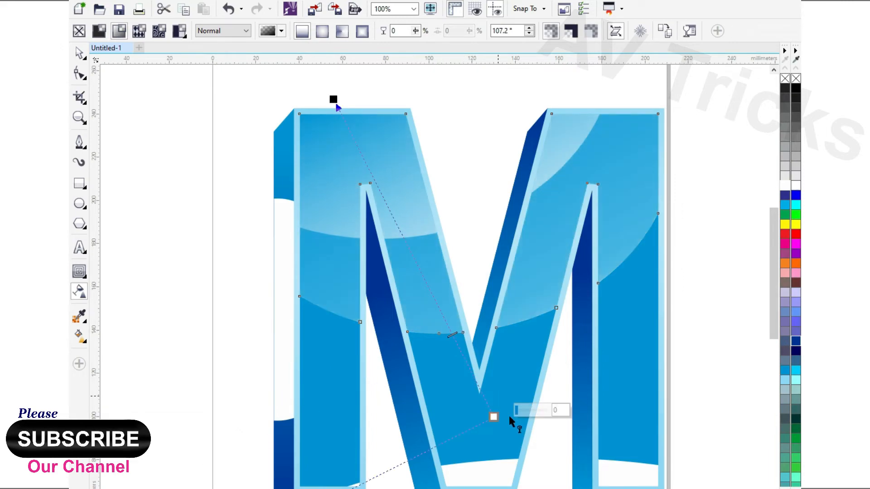
left_click_drag(500, 423, 523, 446)
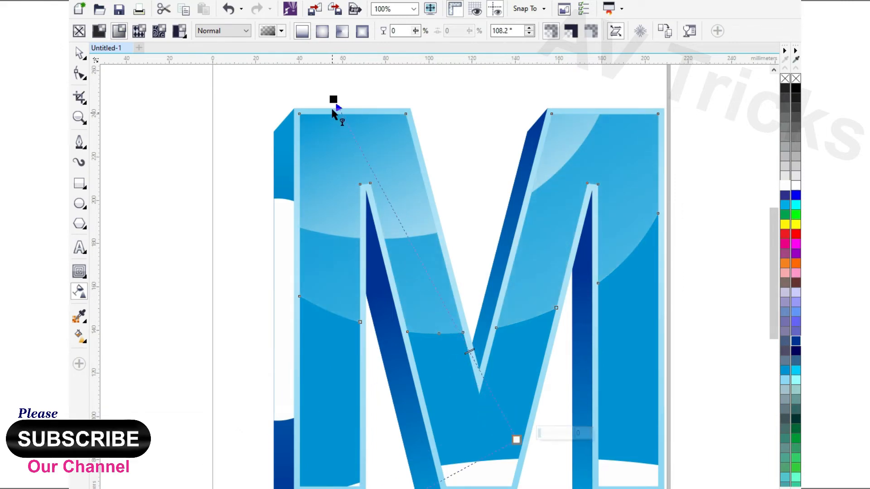
left_click_drag(333, 96, 347, 106)
scroll(391, 163, "down", 1)
left_click(447, 377)
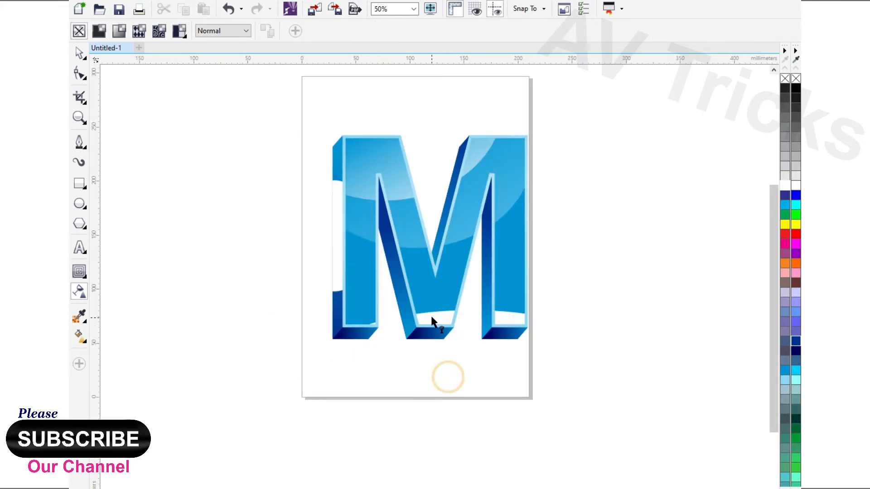
Apply a linear transparency to the white highlight at the M's feet, fading out towards the left leg, with the midpoint shifted far right.
left_click(431, 320)
scroll(443, 330, "up", 1)
left_click_drag(296, 309, 740, 322)
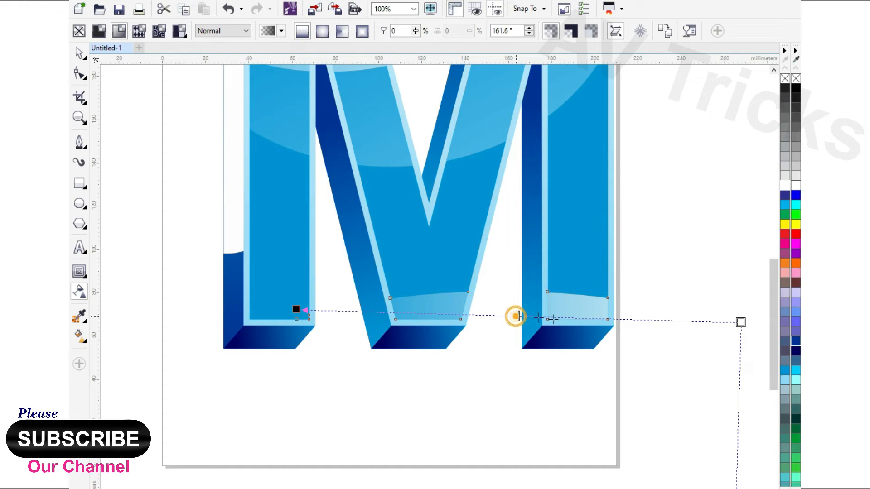
left_click_drag(516, 317, 704, 319)
scroll(556, 328, "down", 1)
left_click(388, 215)
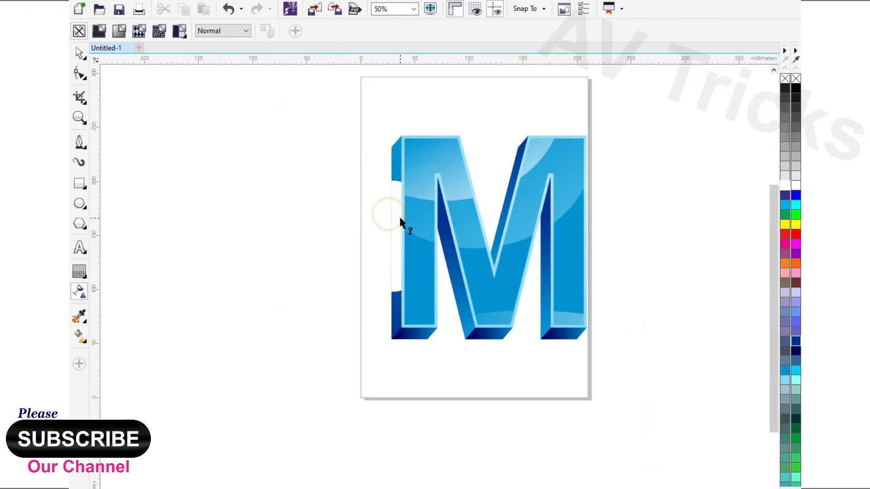
Apply a uniform transparency of 80 to the white highlight on the left leg's outer side.
left_click(398, 206)
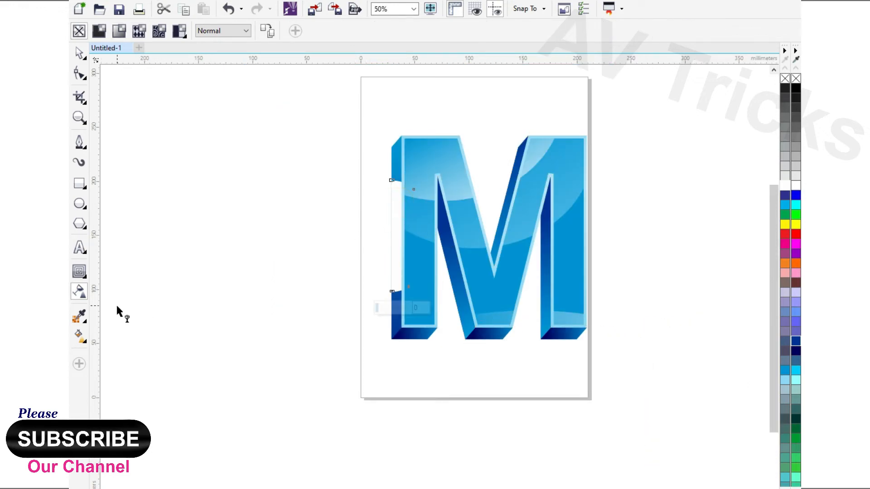
left_click(84, 295)
left_click(99, 31)
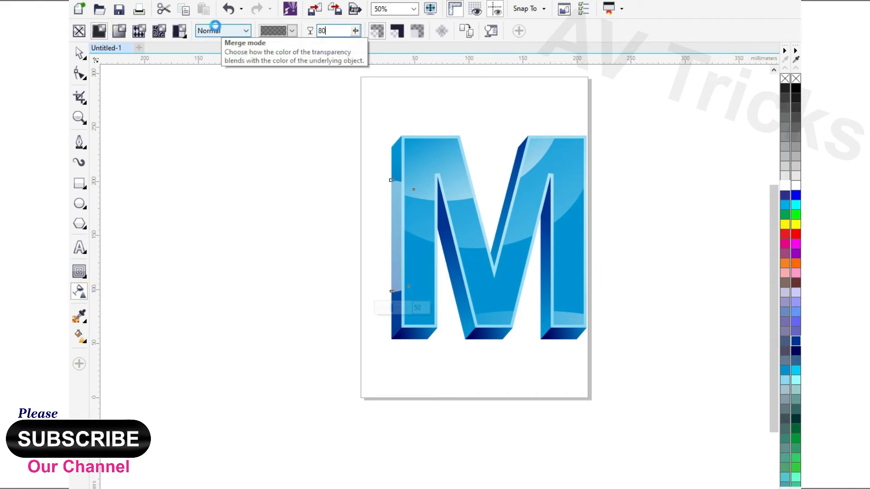
key("Return")
left_click(294, 226)
key("space")
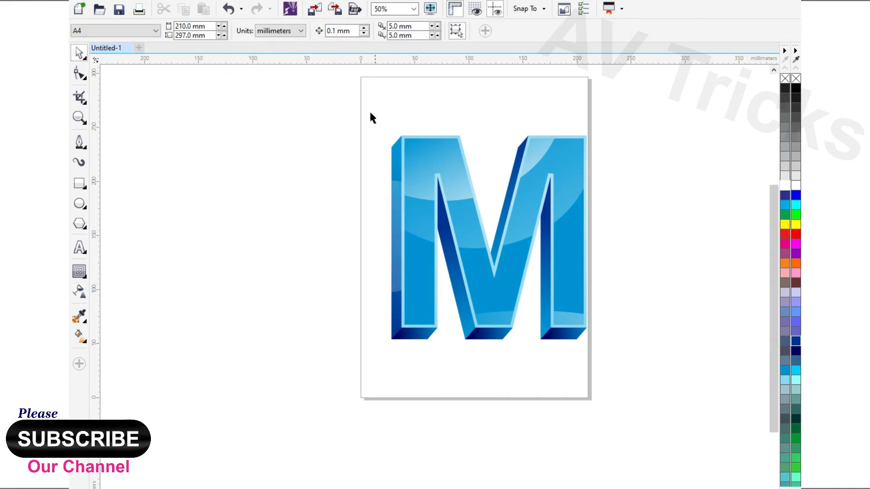
left_click_drag(363, 103, 664, 427)
key("ctrl+g")
scroll(554, 208, "up", 1)
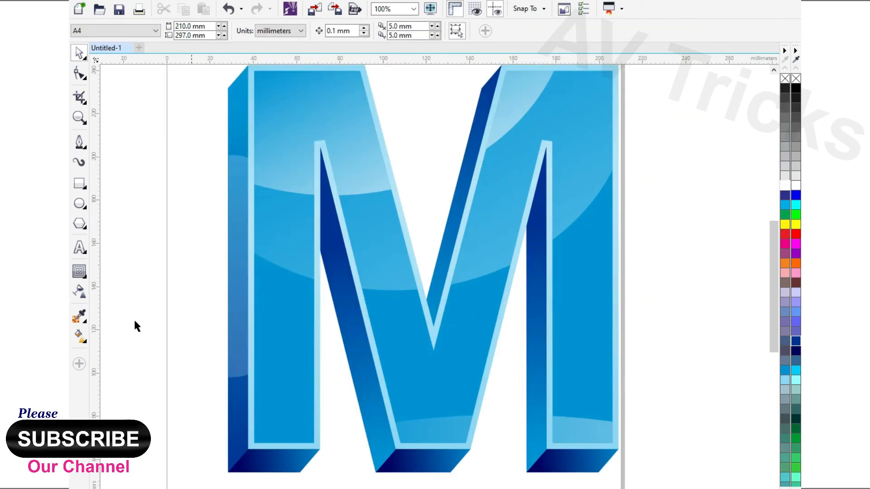
Give the M's rim a linear gradient with pale blue at both ends and a white middle colour stop at 49%.
left_click(78, 335)
scroll(269, 281, "down", 1)
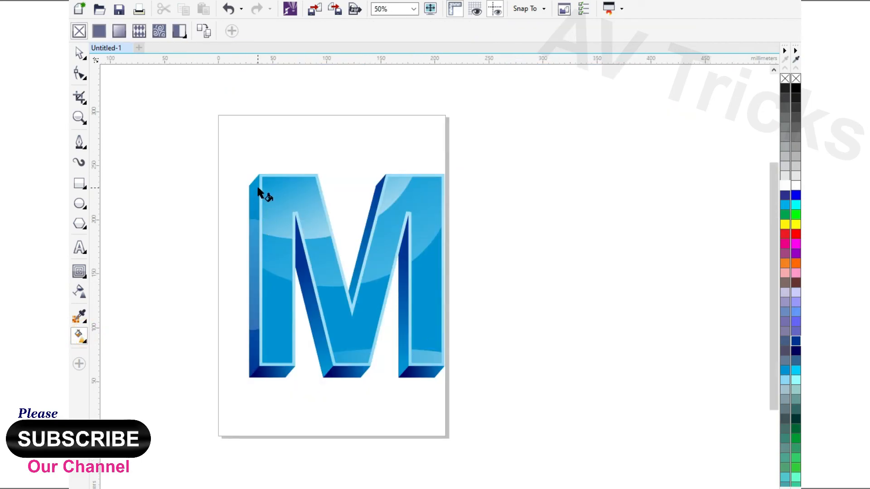
left_click(260, 186)
double_click(313, 239)
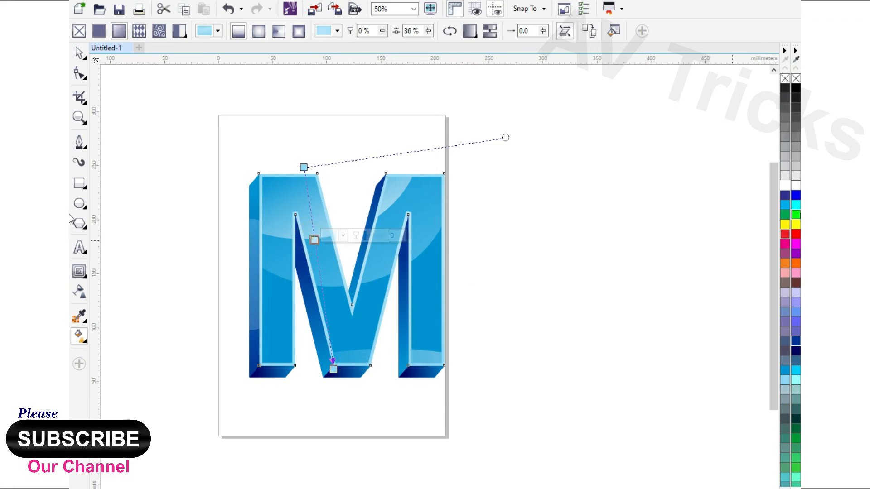
left_click(795, 187)
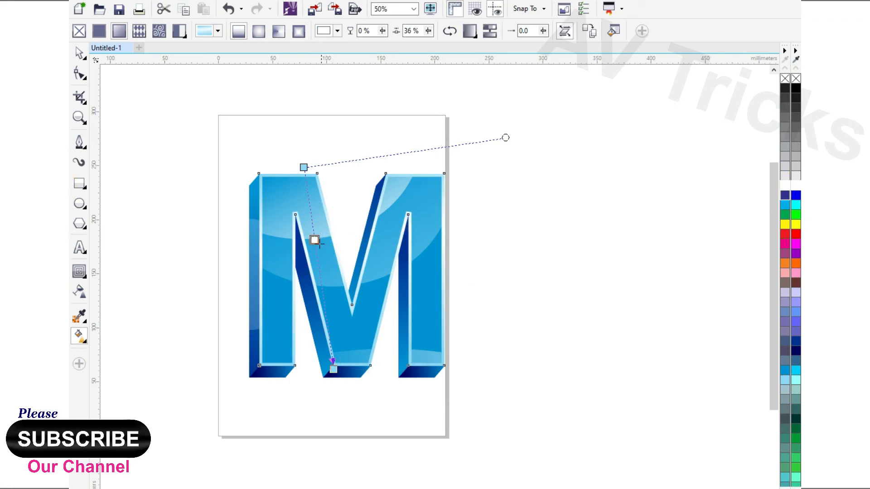
left_click_drag(316, 250, 319, 266)
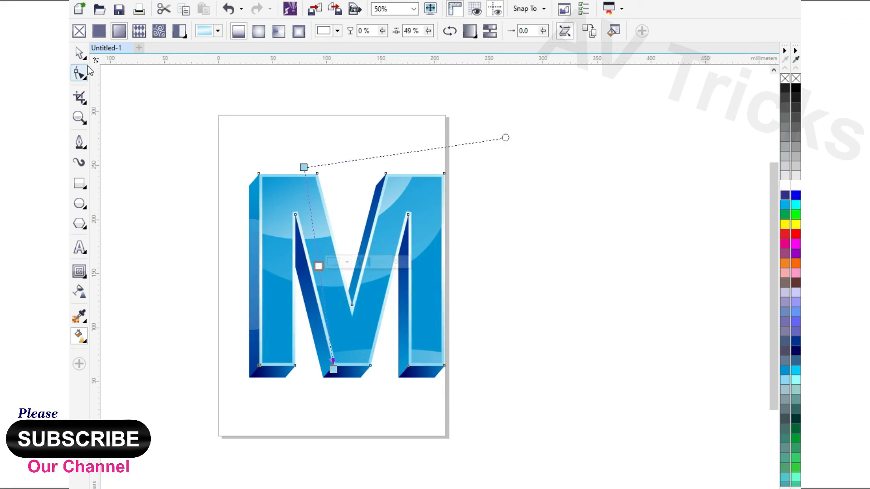
left_click(80, 52)
left_click_drag(182, 121, 466, 376)
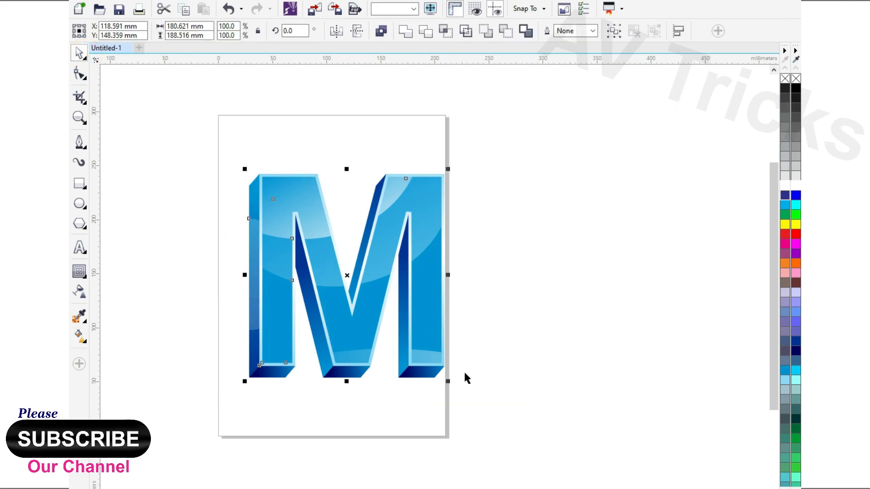
scroll(277, 277, "up", 4)
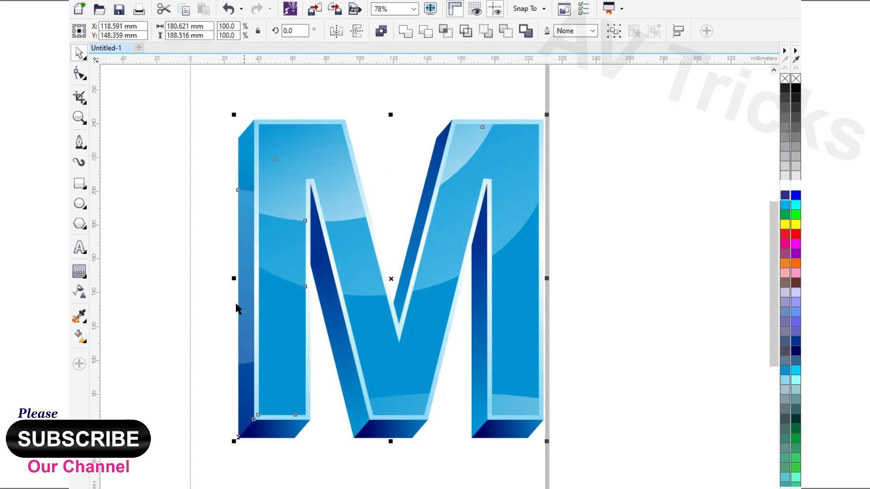
left_click(168, 247)
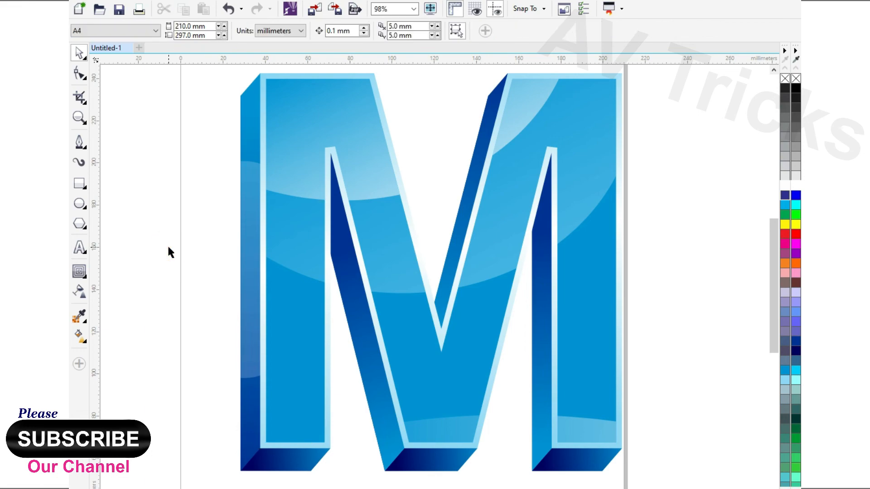